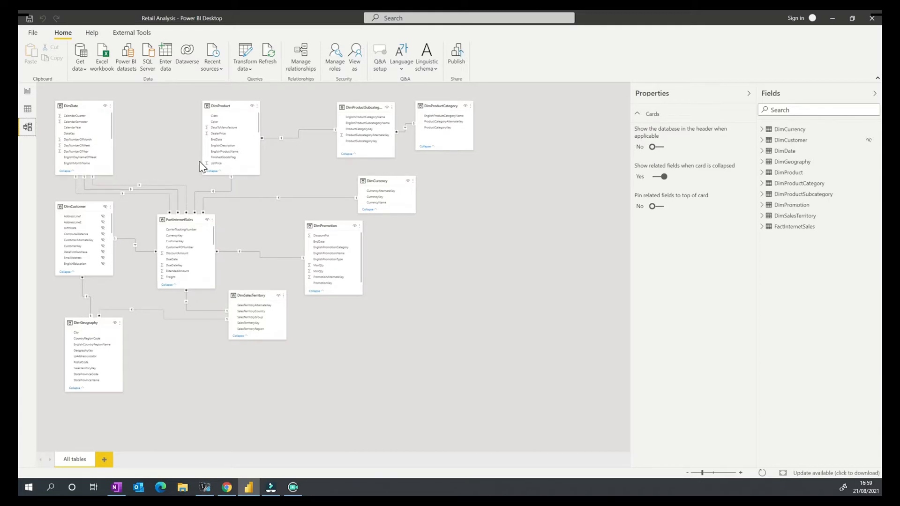
- Switch to the report view, open the Power Query Editor and select the DimProduct query
left_click(28, 92)
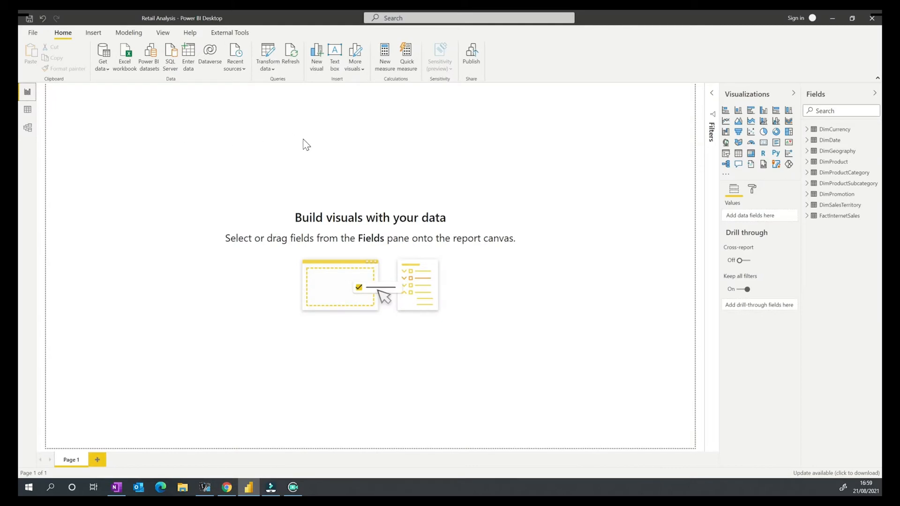
left_click(268, 54)
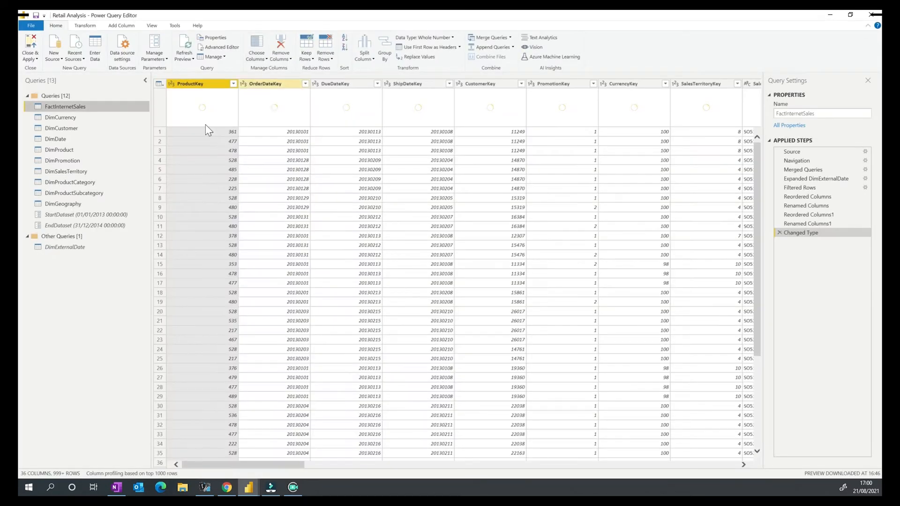
left_click(63, 151)
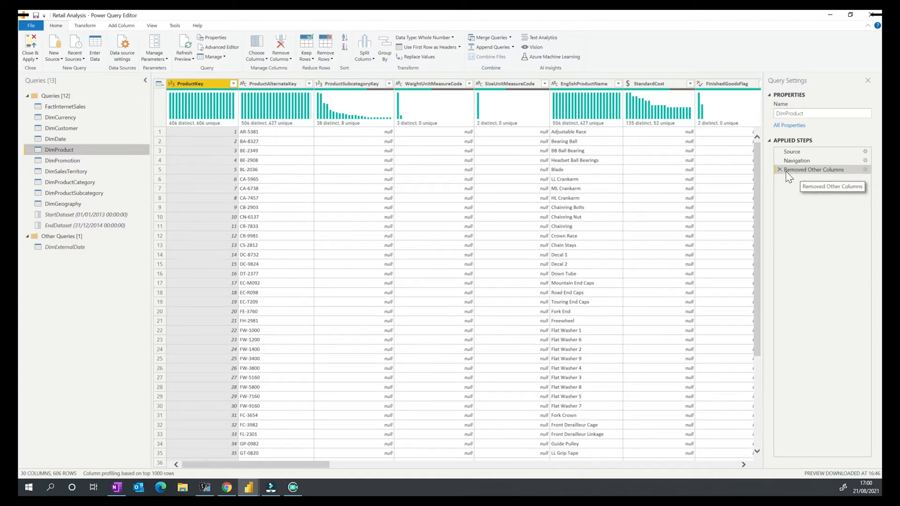
- View the native query of DimProduct's Removed Other Columns step and the query's M code in the Advanced Editor
right_click(820, 177)
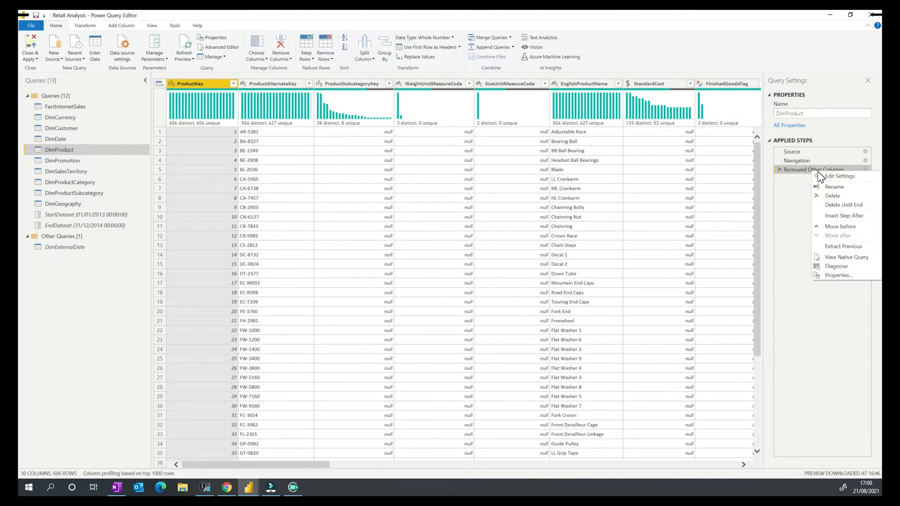
left_click(828, 258)
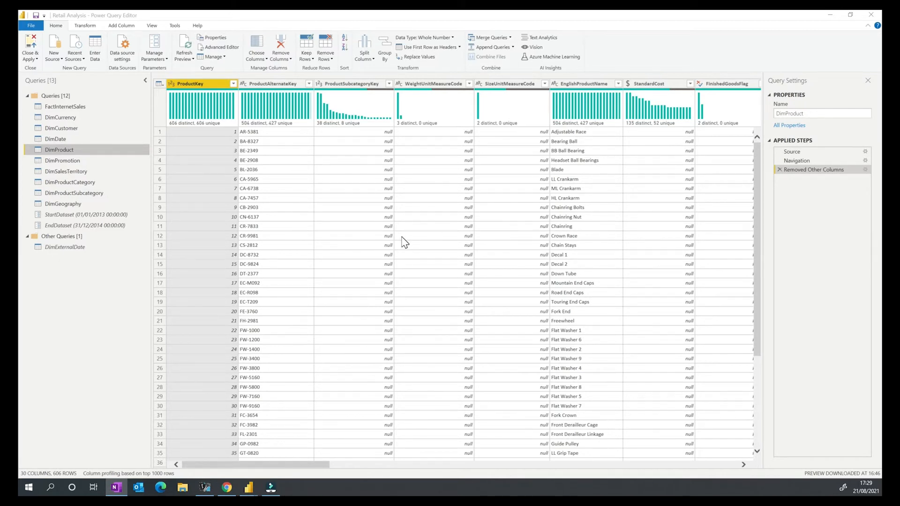
left_click(212, 47)
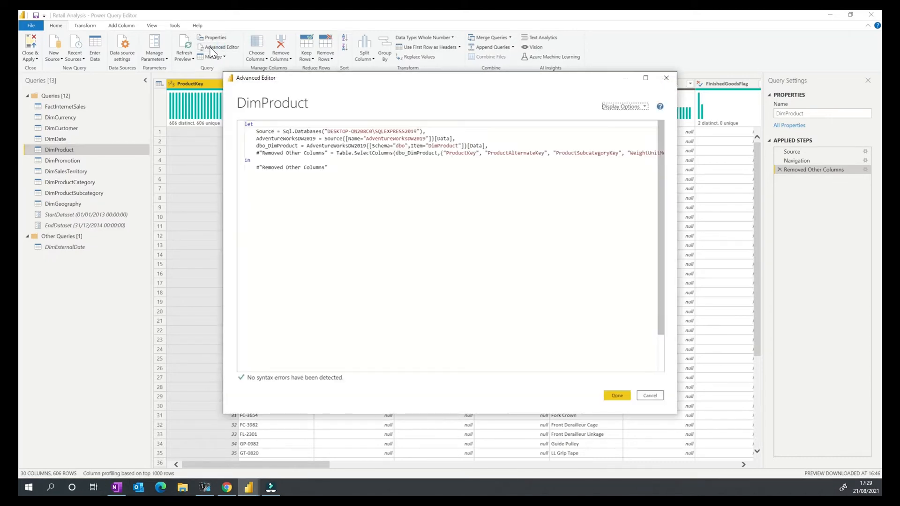
left_click(673, 80)
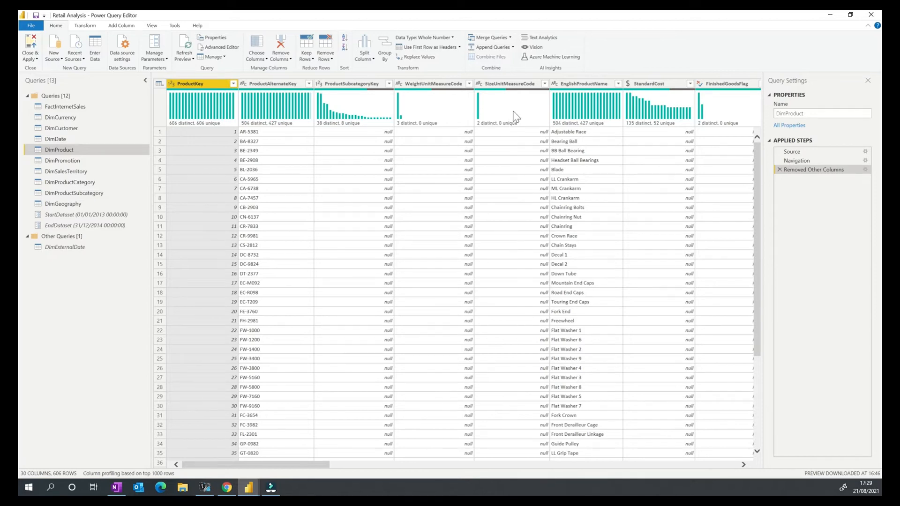
- Rename the EnglishProductName column to ProductName and check whether the Renamed Columns step offers a native query
double_click(583, 83)
left_click(579, 83)
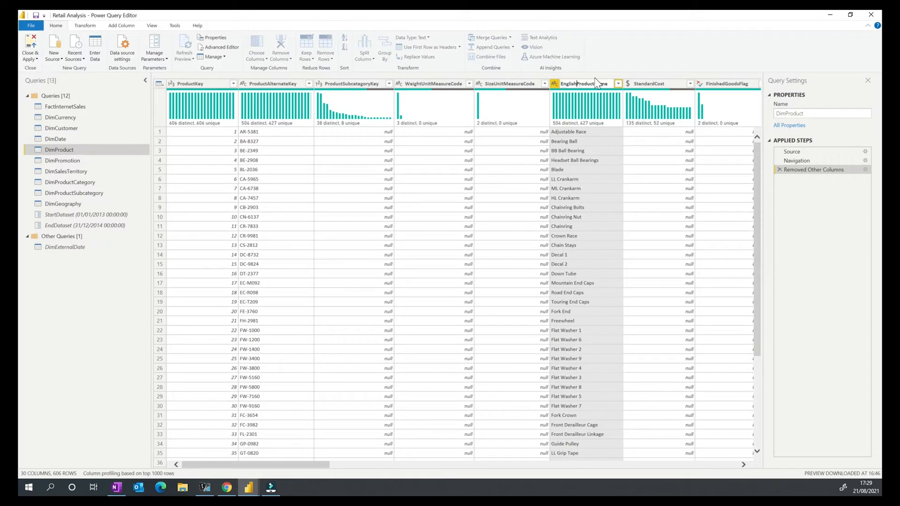
key("BackSpace")
key("BackSpace")
key("BackSpace")
key("BackSpace")
key("BackSpace")
key("BackSpace")
key("BackSpace")
key("Return")
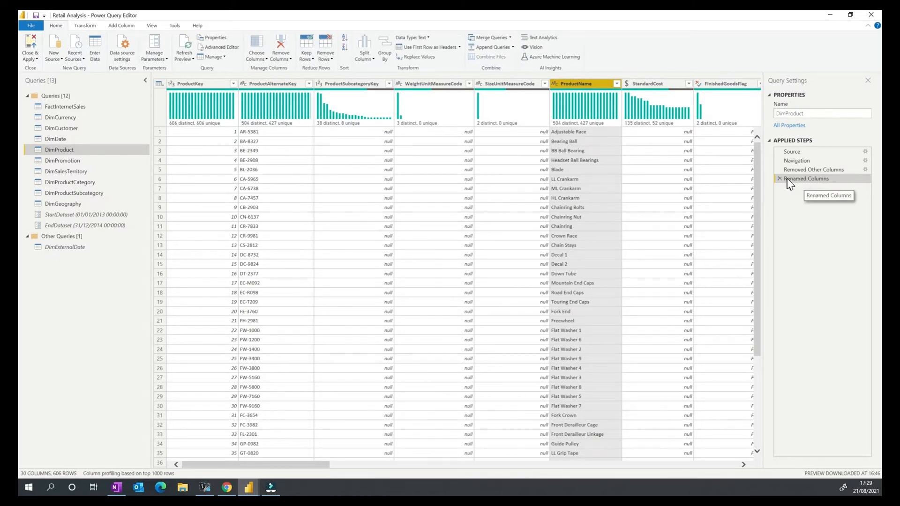
right_click(804, 180)
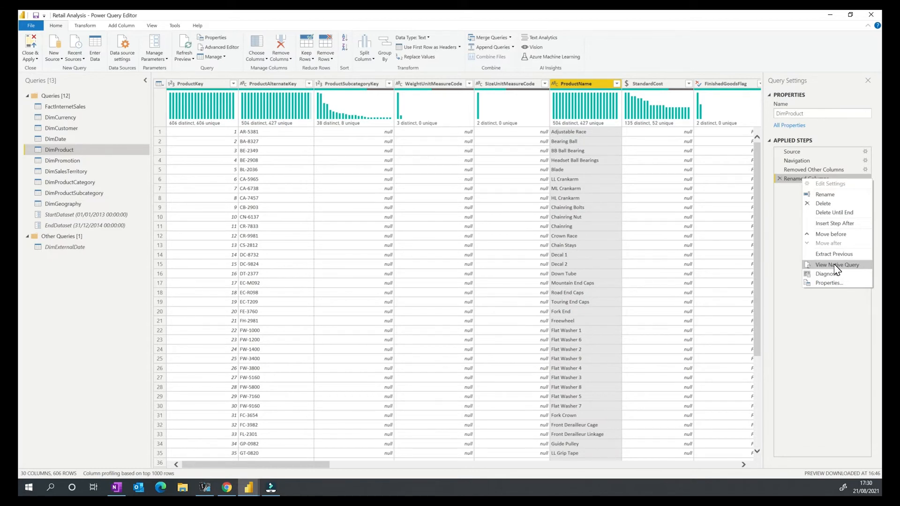
left_click(831, 340)
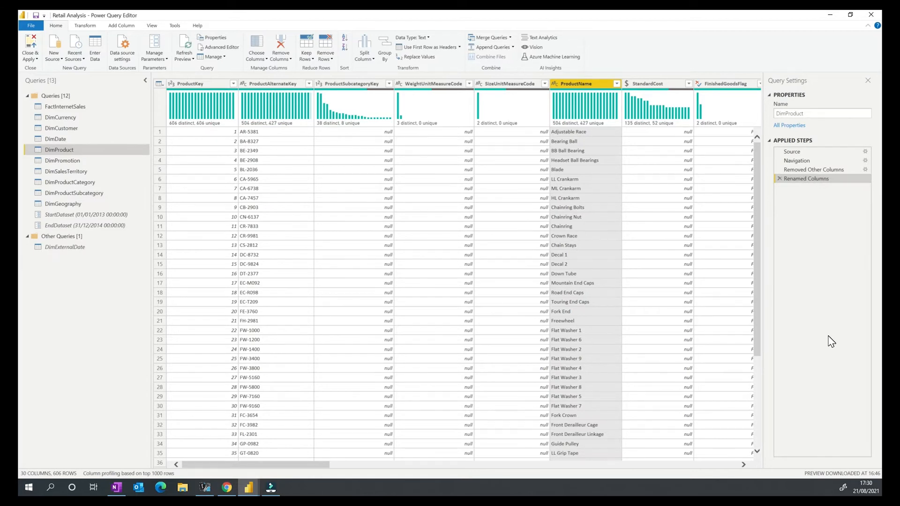
- Add an index column starting at 0 to DimProduct and check whether the Added Index step offers a native query
left_click(120, 27)
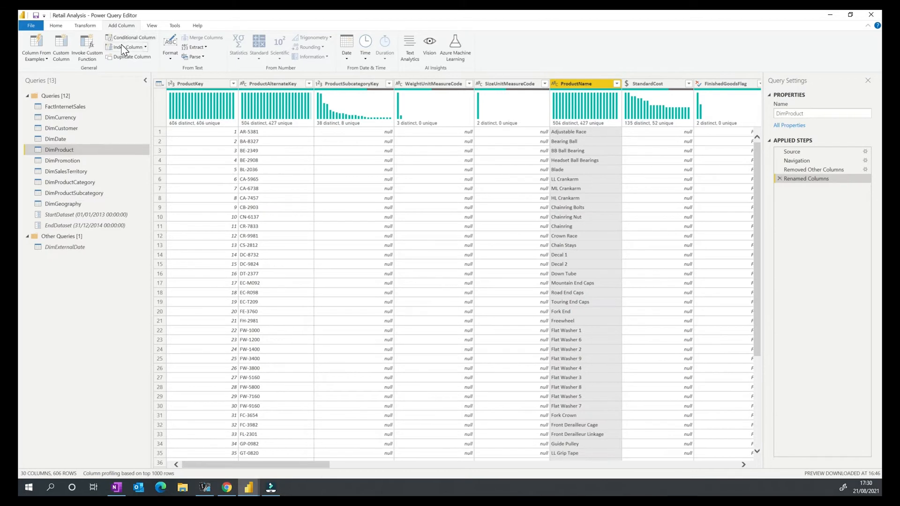
left_click(120, 47)
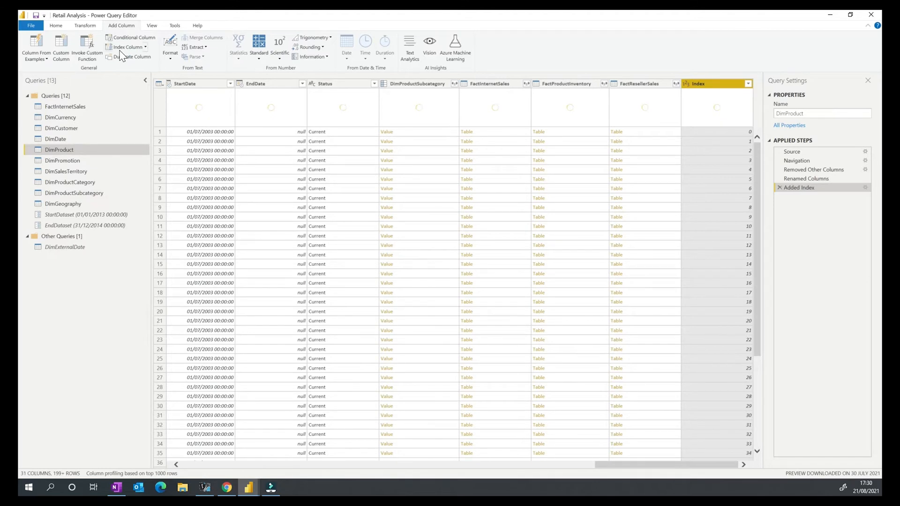
right_click(797, 188)
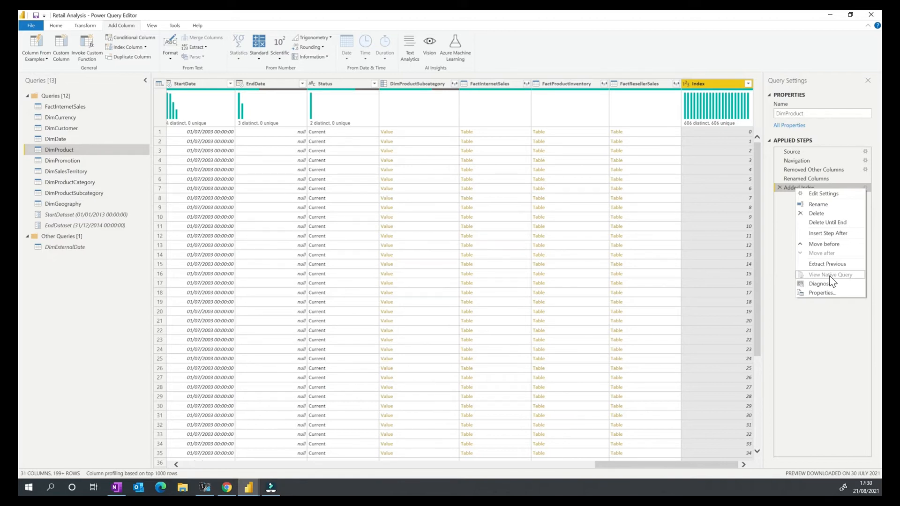
key("Escape")
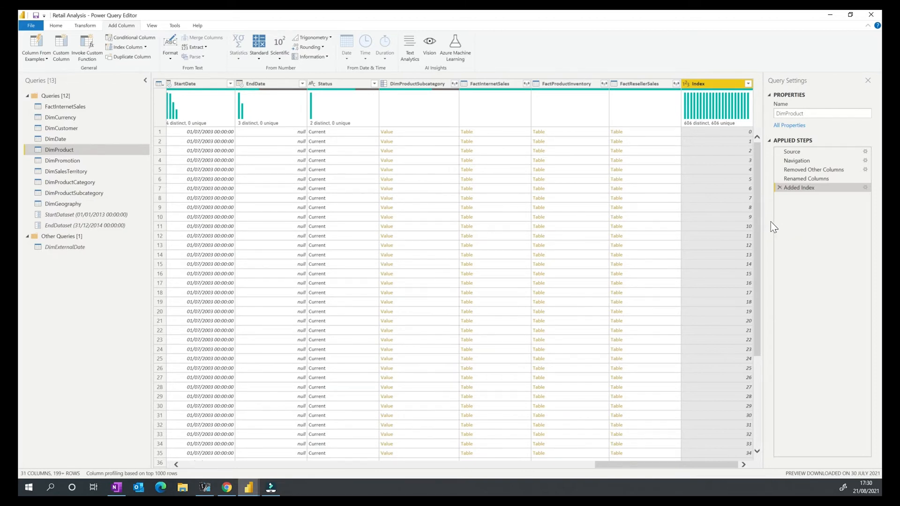
- Filter BB Ball Bearing out of the ProductName column and check whether the Filtered Rows step offers a native query
left_click_drag(605, 470, 178, 476)
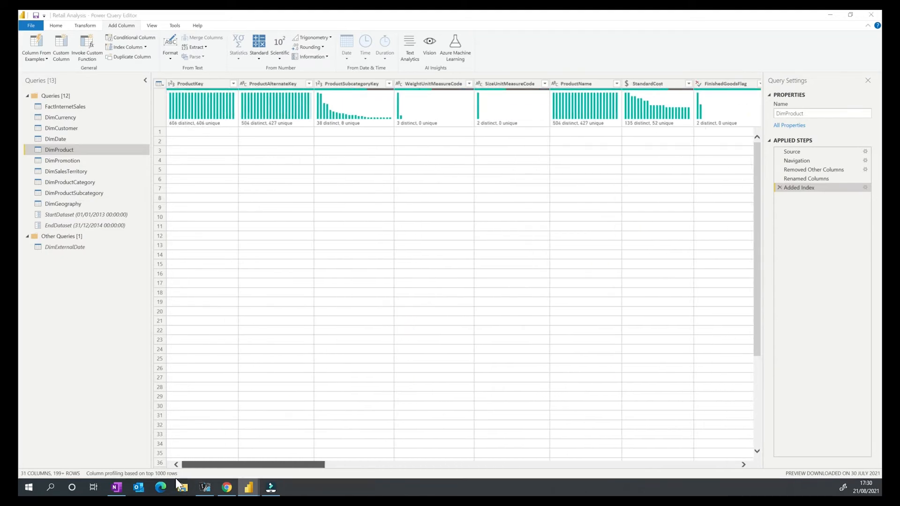
left_click(588, 85)
left_click(616, 83)
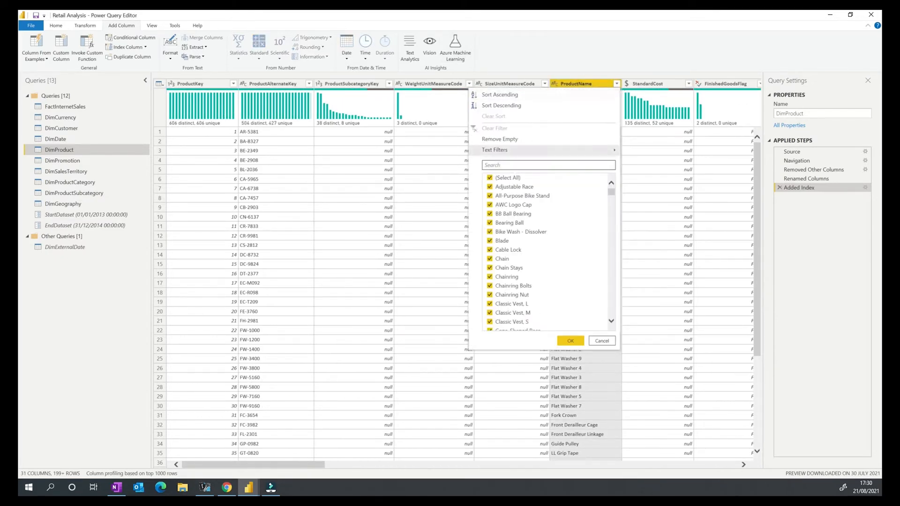
left_click(500, 215)
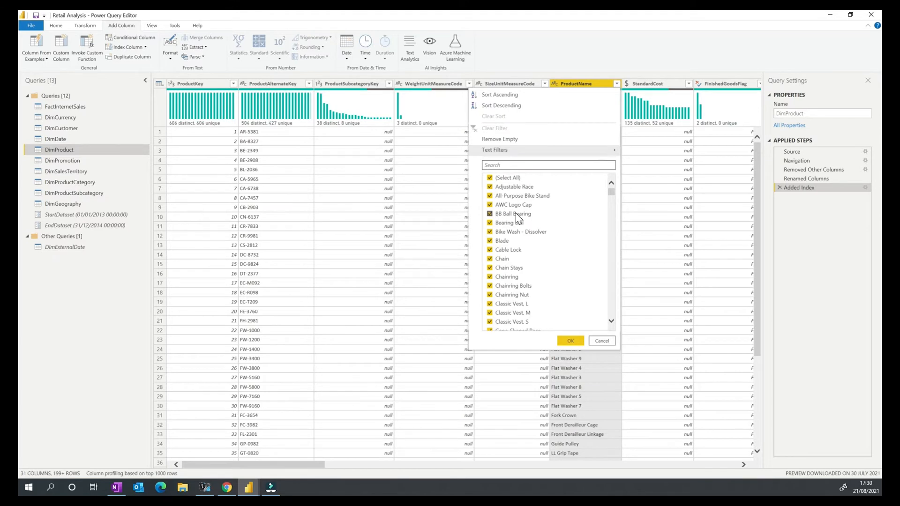
left_click(570, 341)
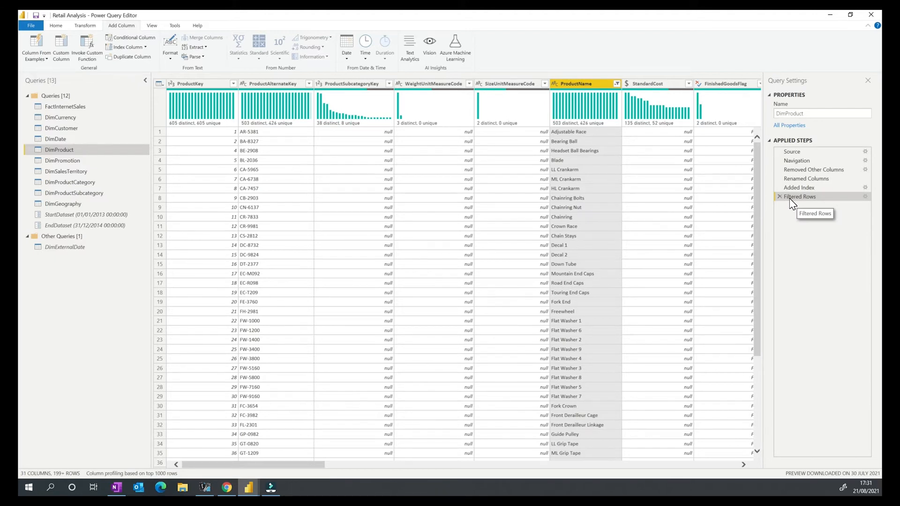
right_click(791, 199)
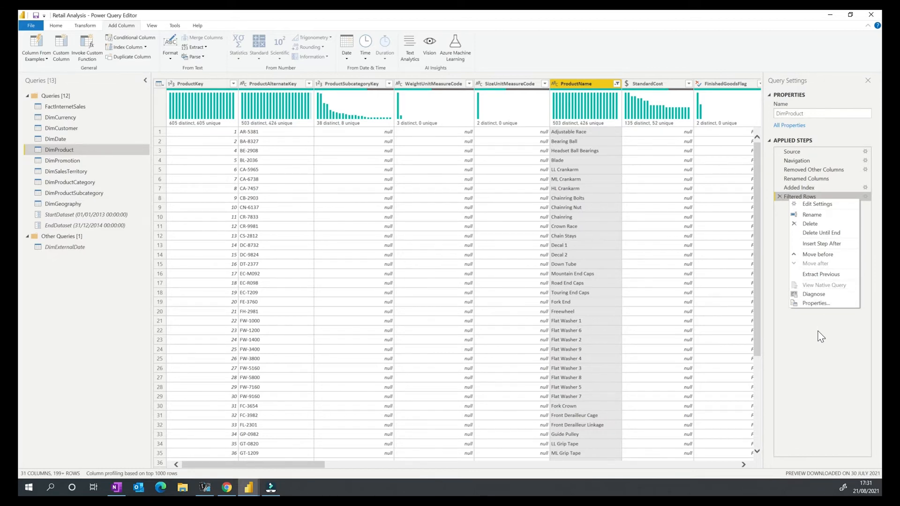
left_click(819, 344)
- Move the Filtered Rows step before Added Index and view its native query
left_click_drag(815, 196, 803, 185)
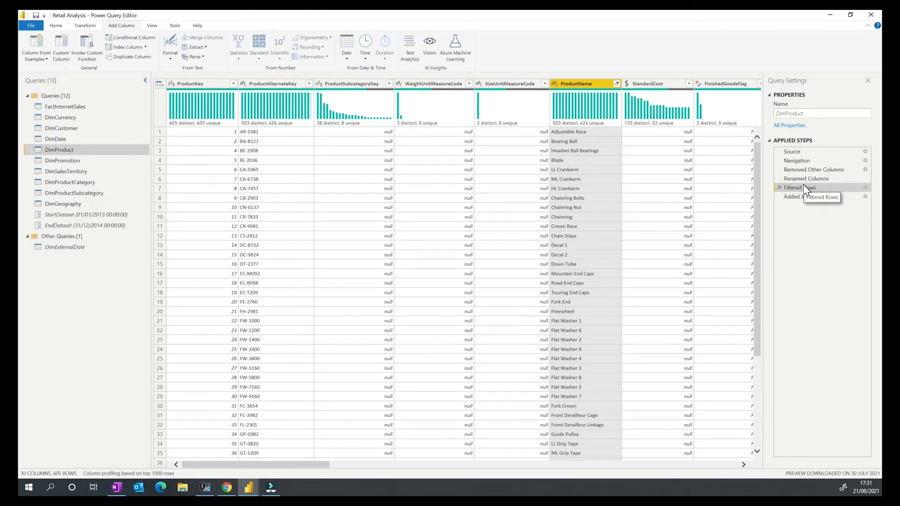
right_click(802, 186)
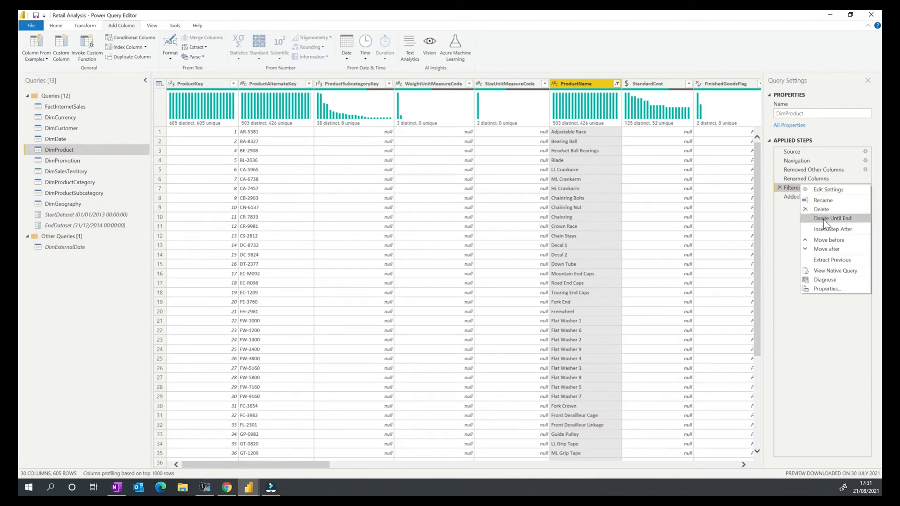
left_click(837, 273)
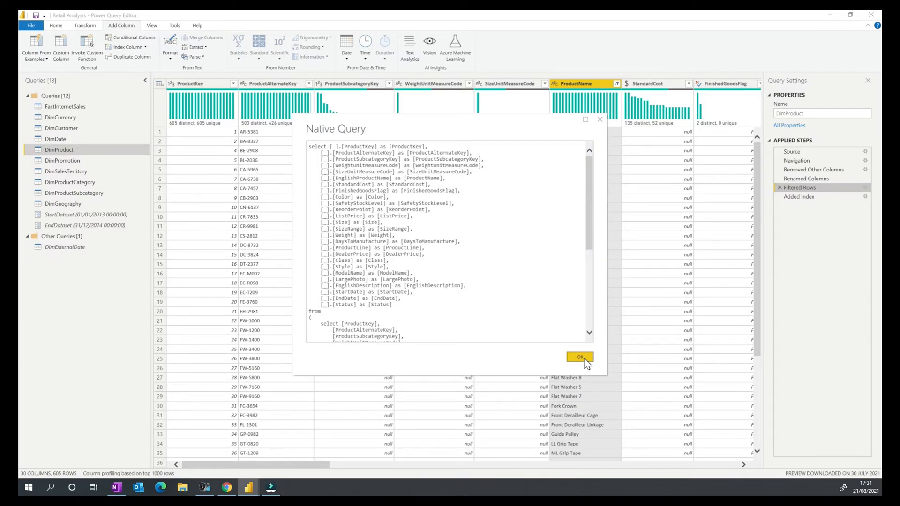
left_click(580, 357)
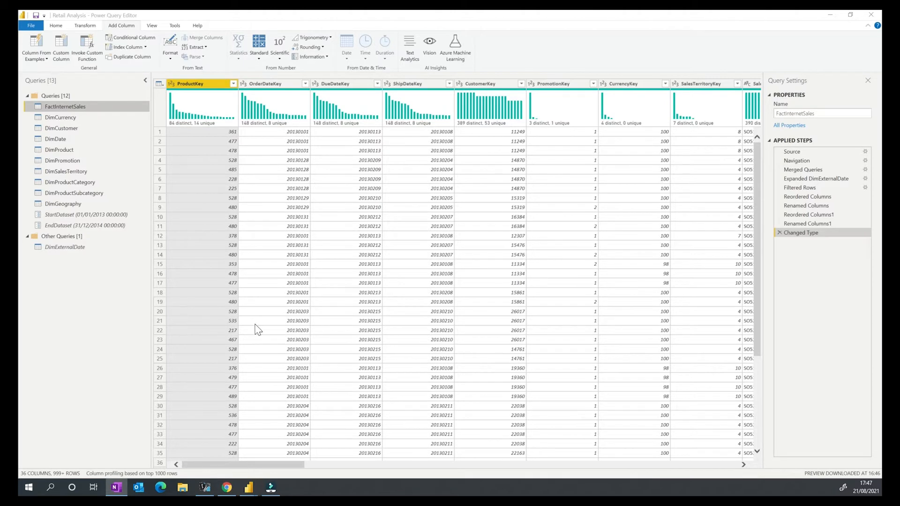
- Examine the columns of the DimProductCategory and DimProductSubcategory queries
left_click(66, 182)
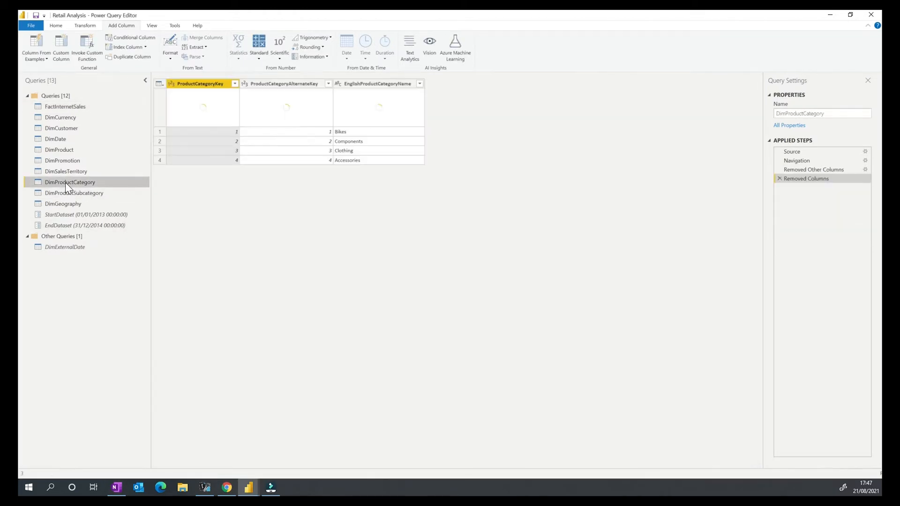
left_click(70, 193)
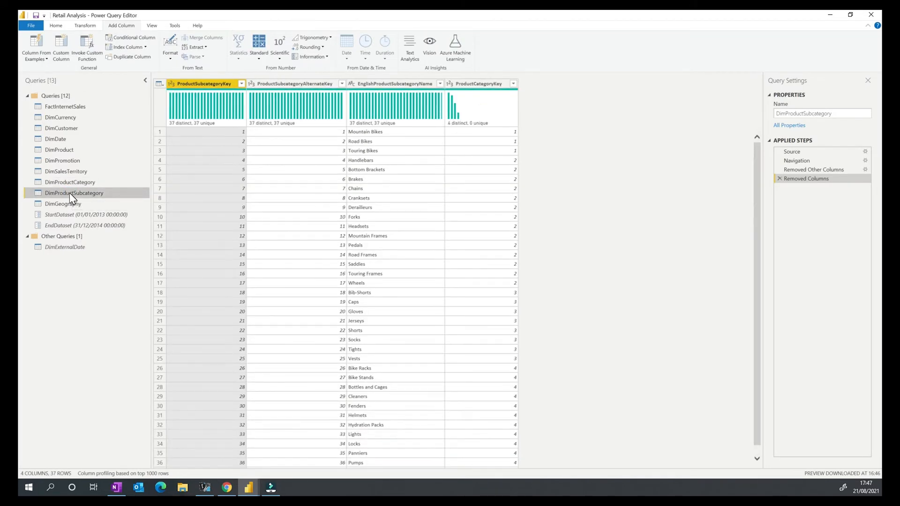
left_click(71, 184)
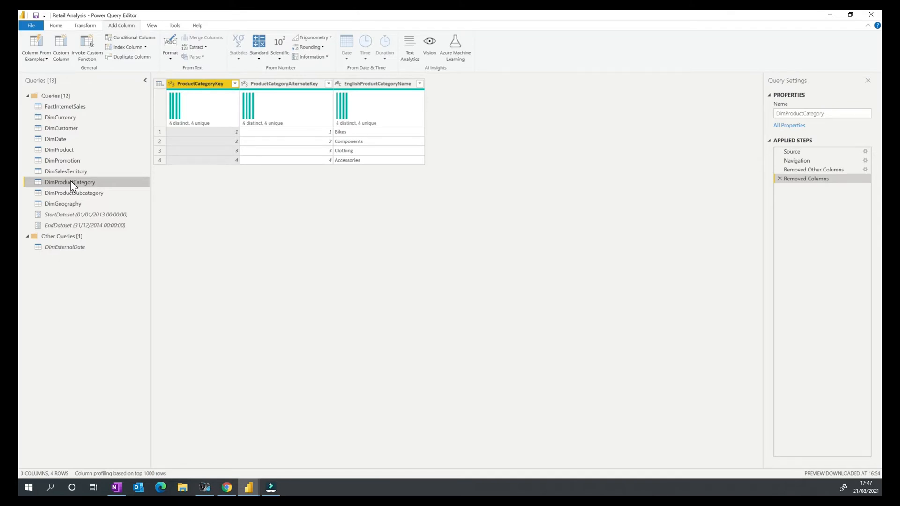
- Merge DimProductCategory into the DimProductSubcategory query, matching on ProductCategoryKey with a left outer join
left_click(54, 194)
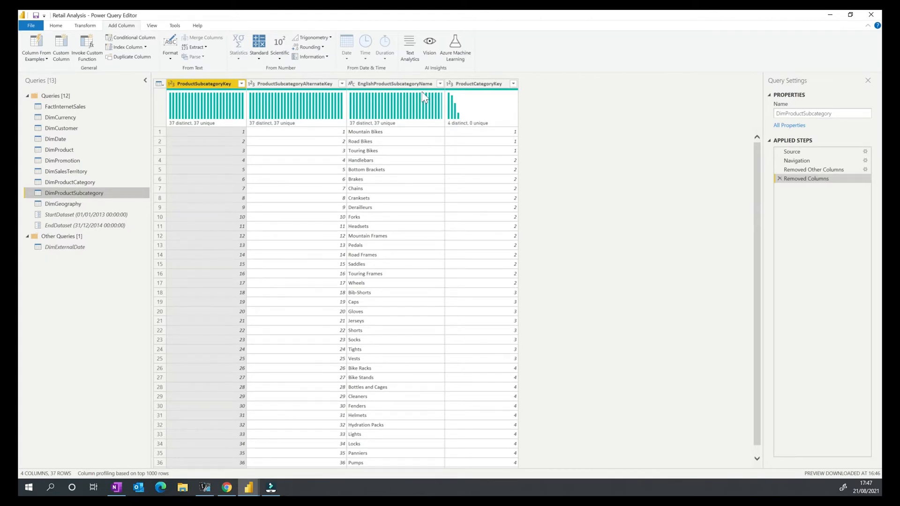
left_click(77, 26)
left_click(57, 27)
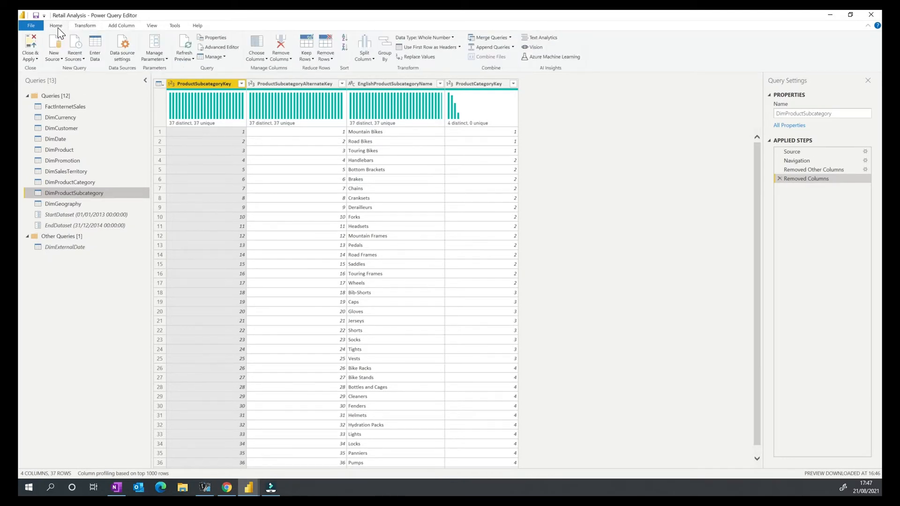
left_click(488, 37)
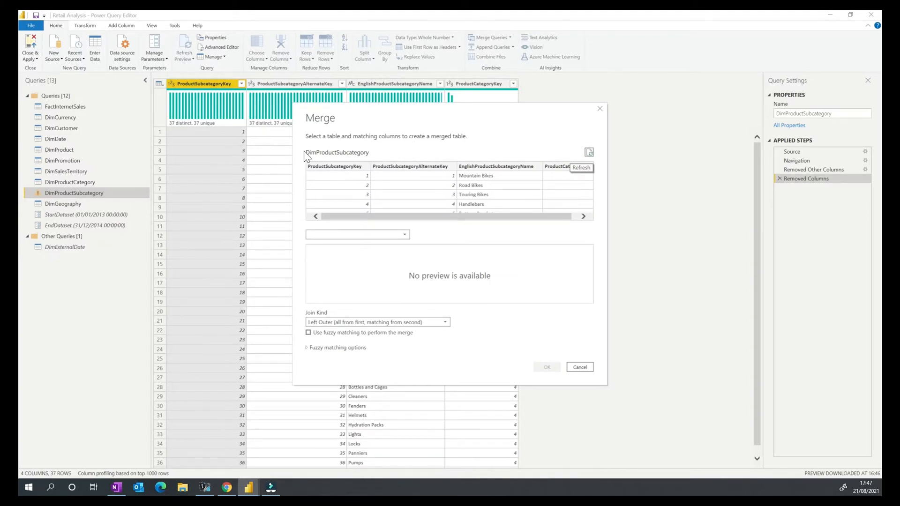
left_click(343, 234)
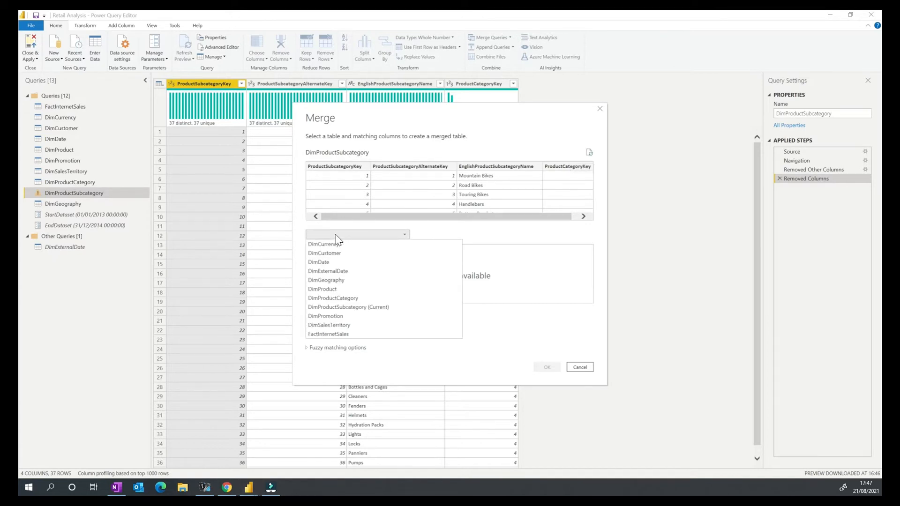
left_click(336, 300)
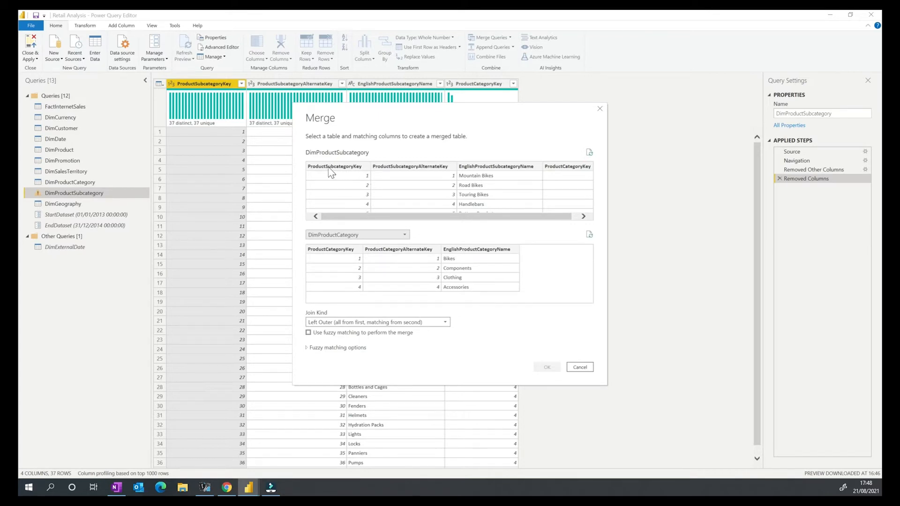
left_click(323, 254)
left_click_drag(359, 217, 449, 219)
left_click(555, 173)
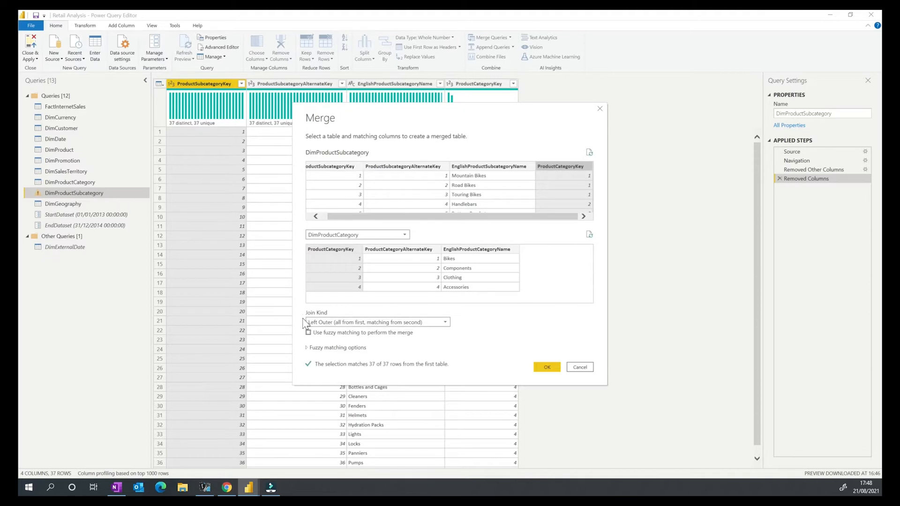
left_click(549, 368)
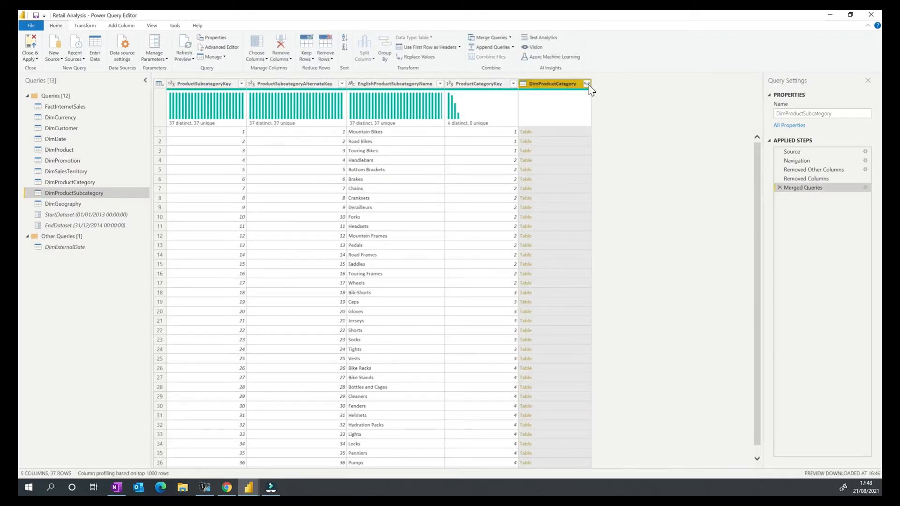
- Expand the merged DimProductCategory column to only EnglishProductCategoryName, without using the original column name as prefix
left_click(587, 85)
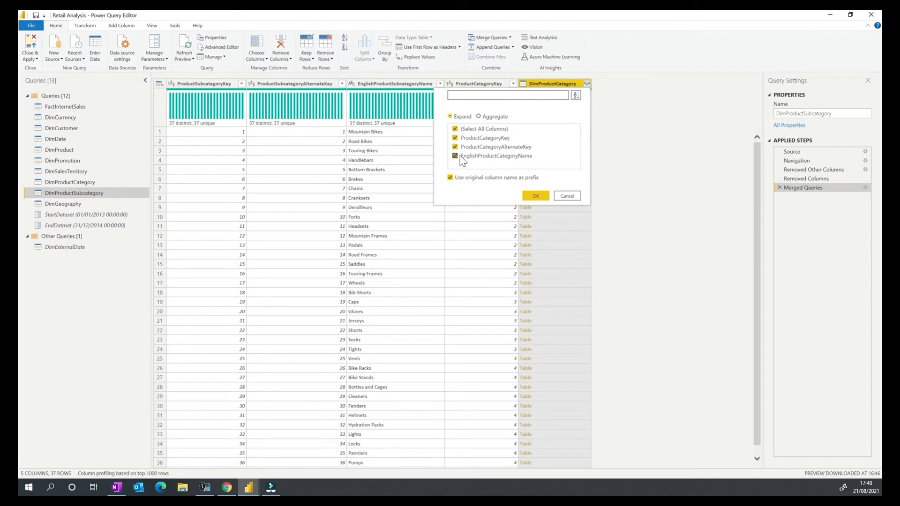
left_click(469, 131)
left_click(487, 178)
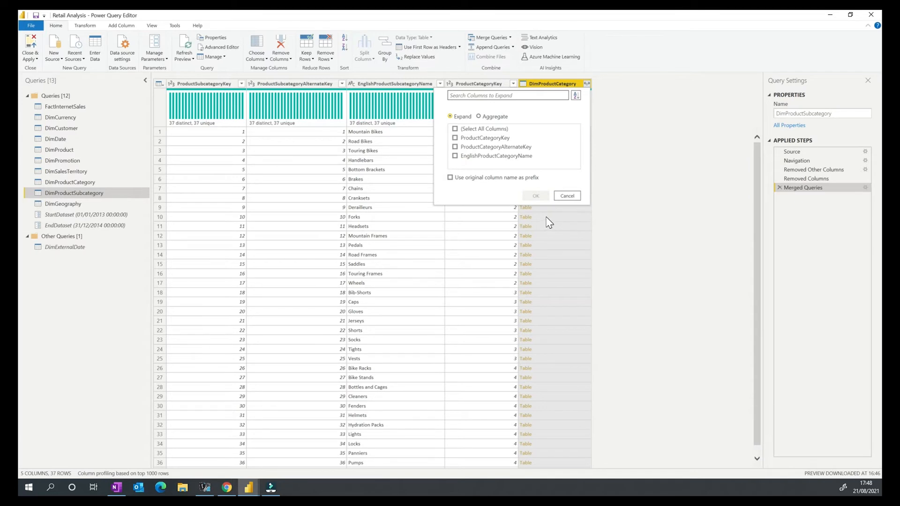
left_click(483, 156)
left_click(535, 197)
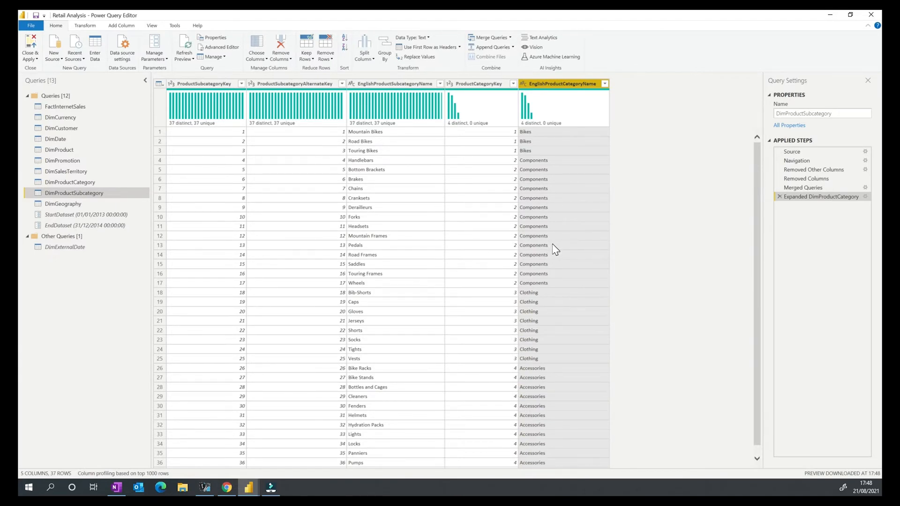
- Disable loading of the DimProductCategory query into the report and accept the possible data loss
left_click(55, 182)
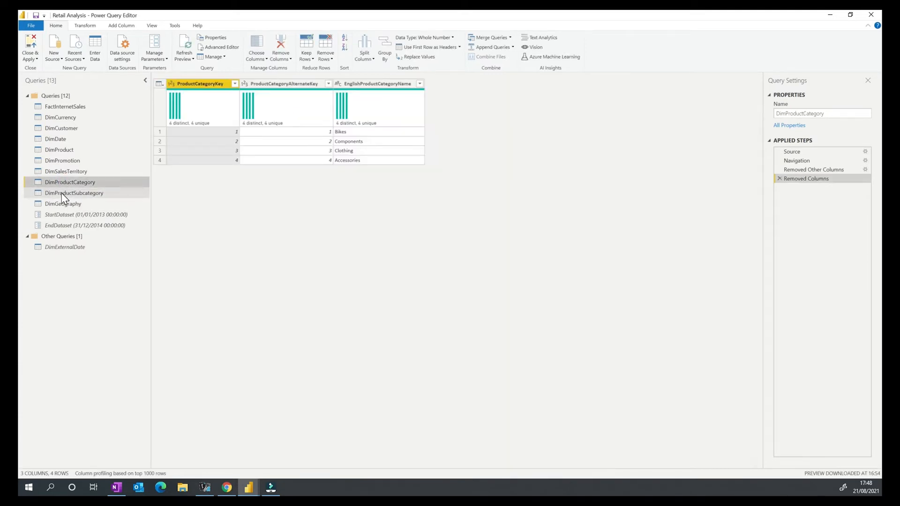
left_click(60, 193)
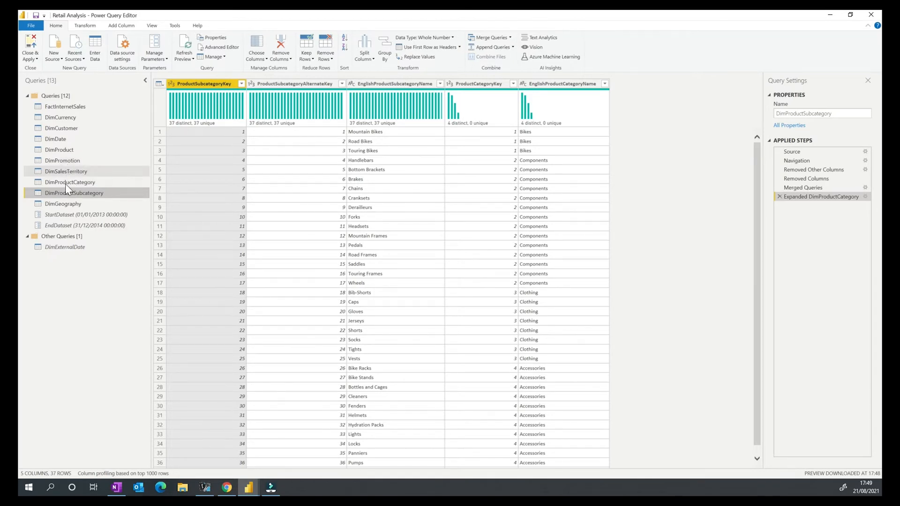
left_click(47, 184)
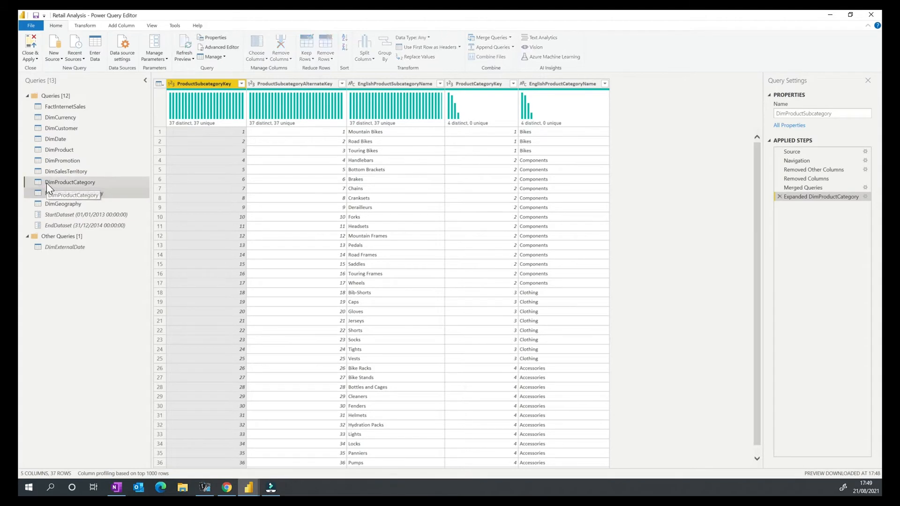
right_click(87, 189)
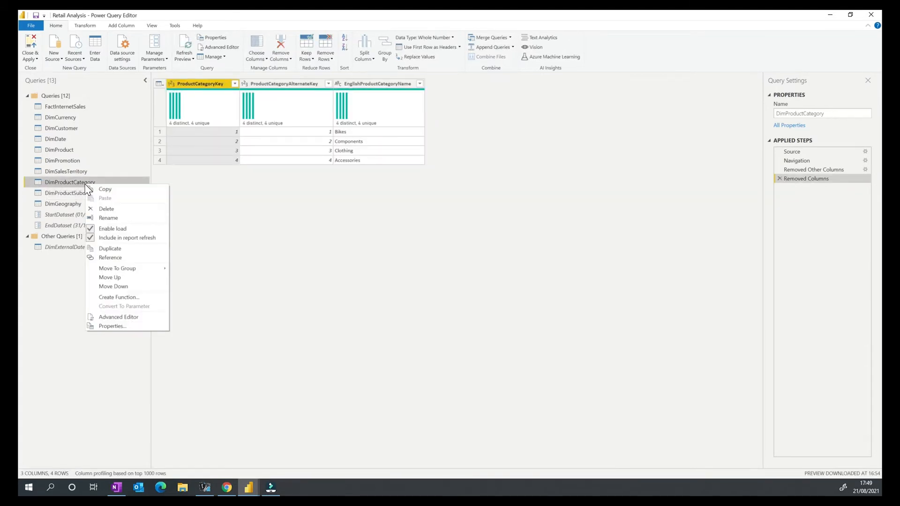
left_click(103, 229)
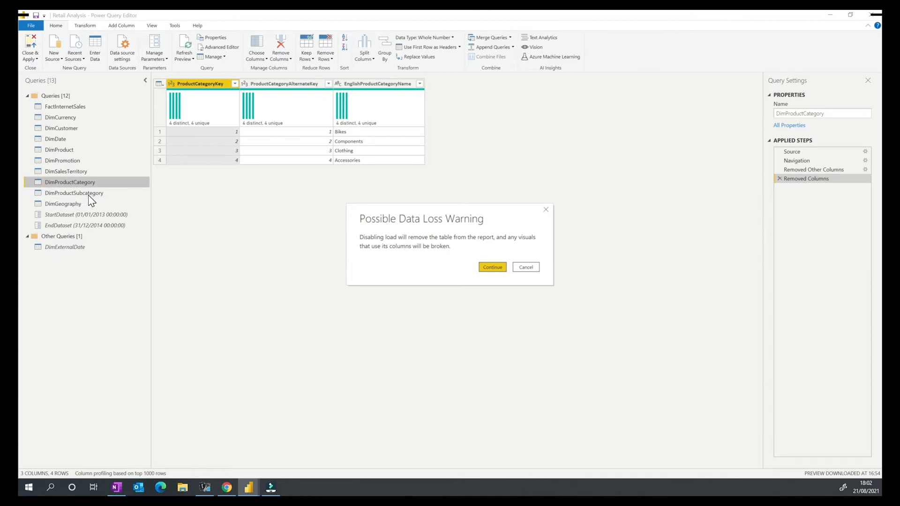
left_click(493, 271)
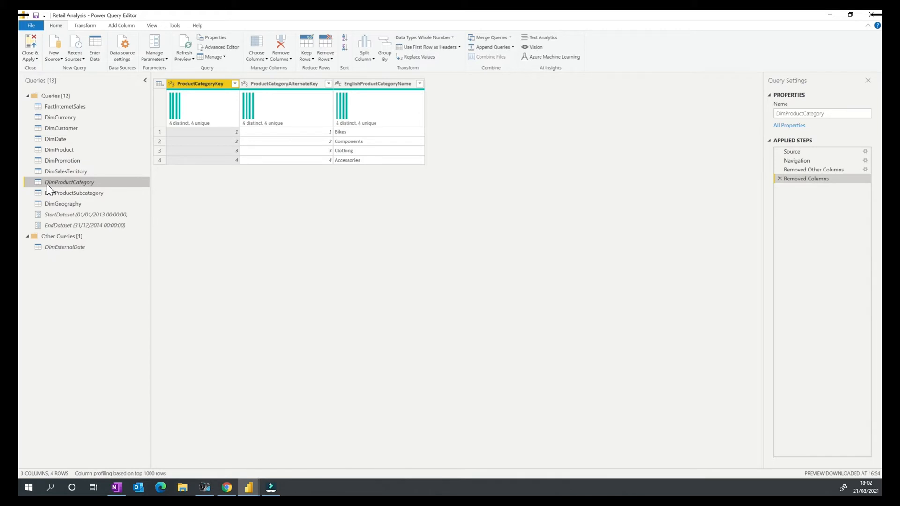
- Check the load setting of DimProductCategory, and close the Power Query Editor applying the query changes
right_click(100, 182)
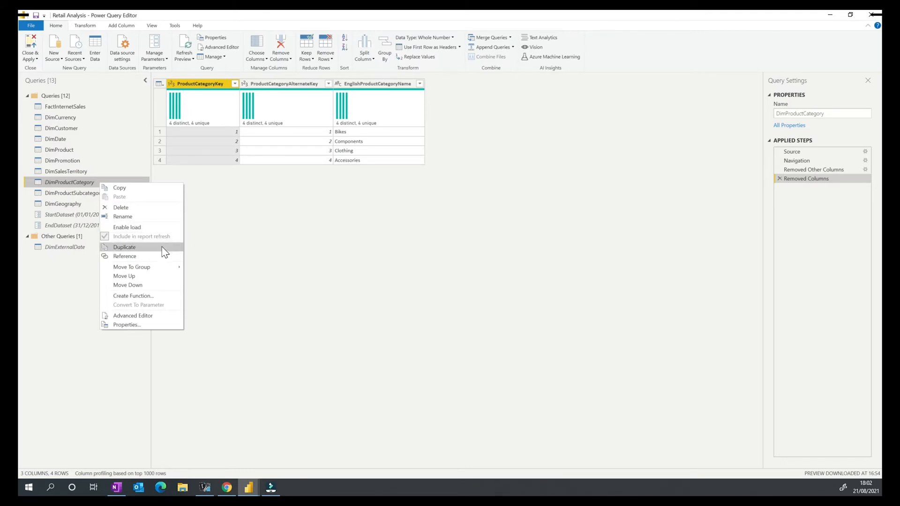
left_click(256, 233)
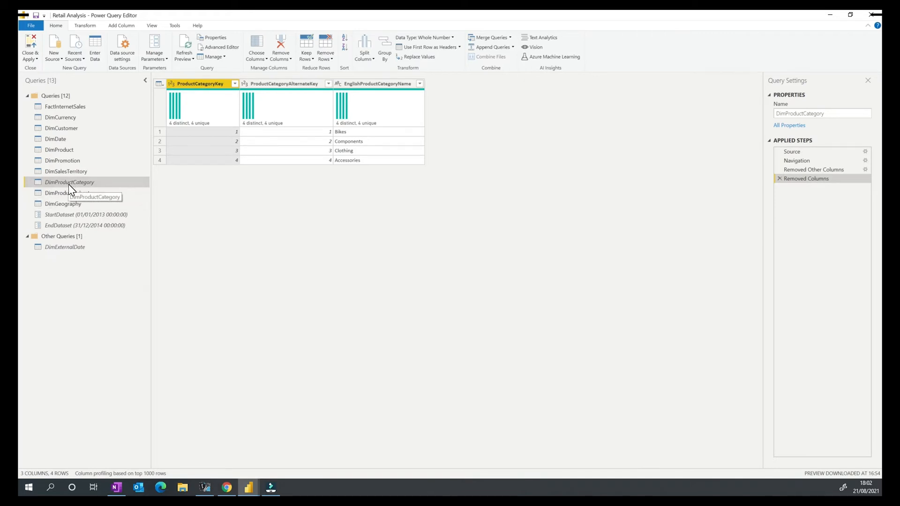
left_click(34, 45)
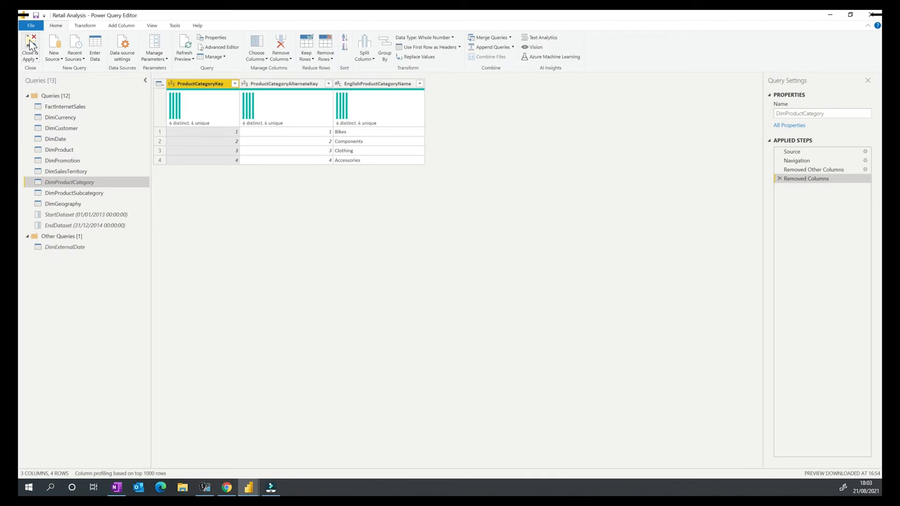
left_click(31, 43)
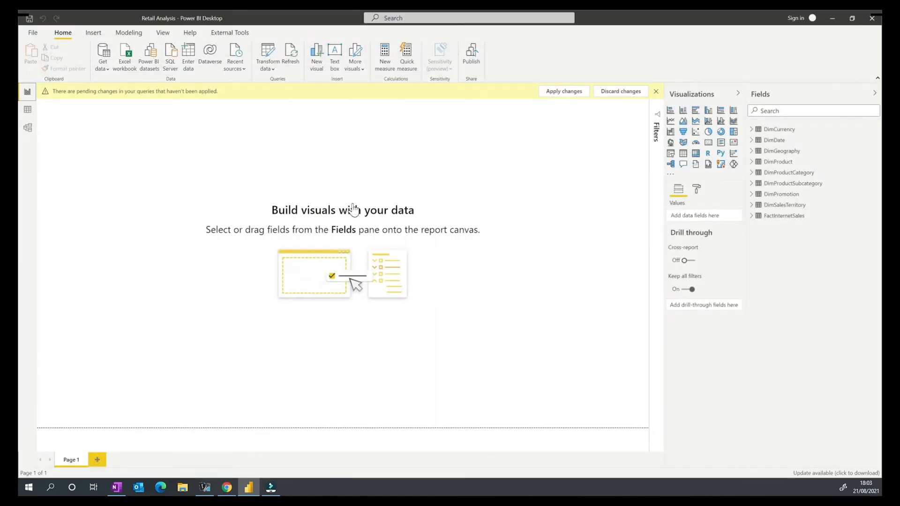
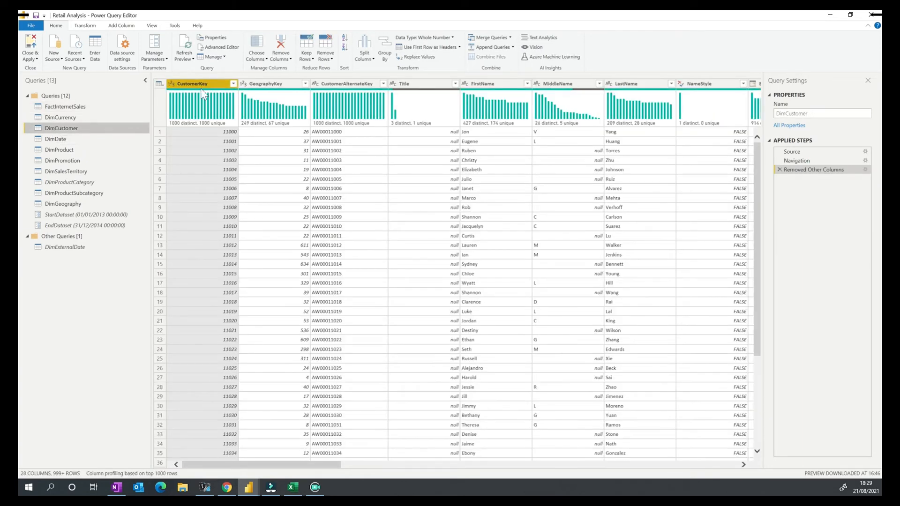
- Check the data type of the CustomerKey column in the FactInternetSales query
left_click(65, 108)
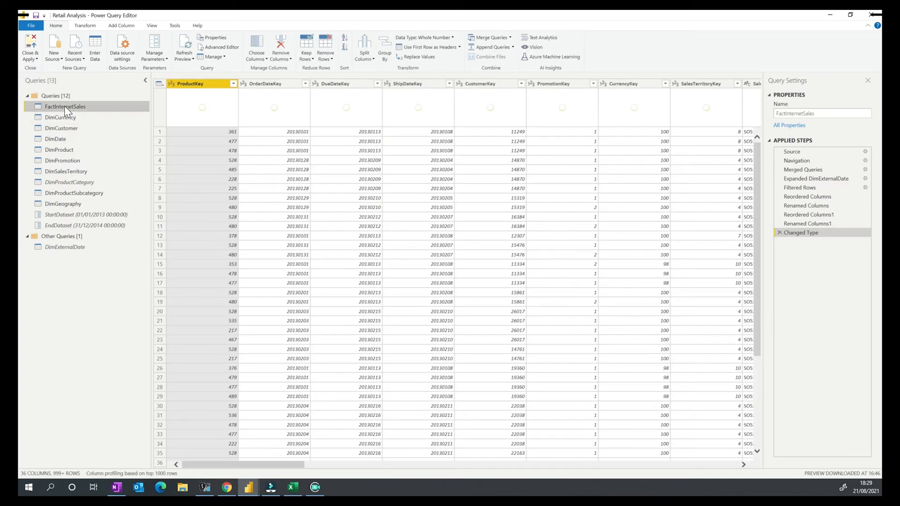
left_click(475, 85)
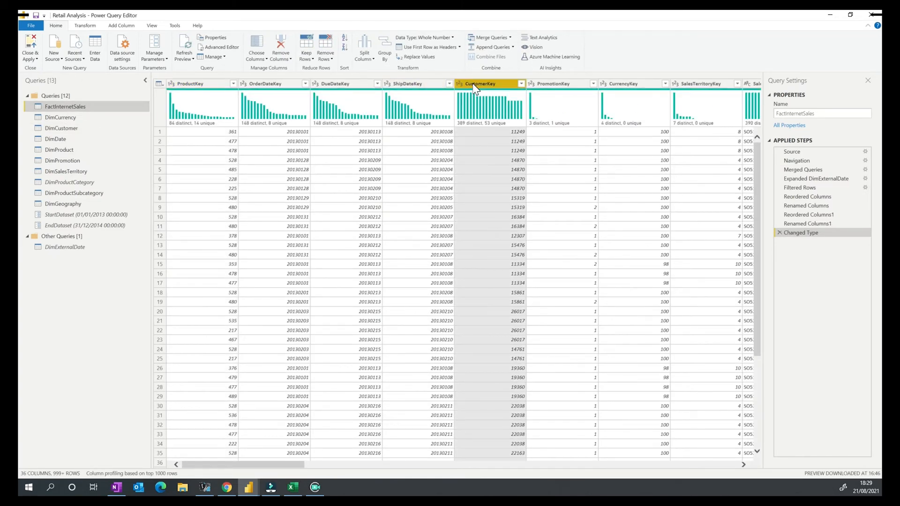
left_click(459, 83)
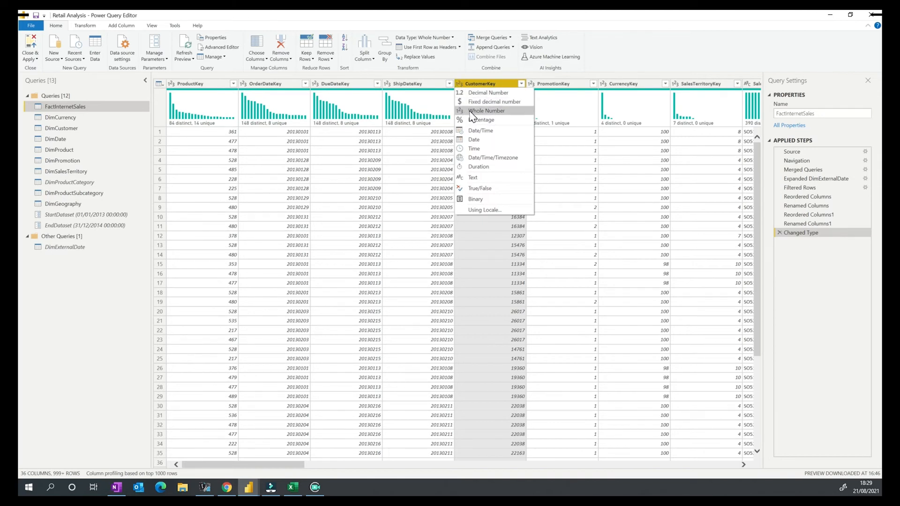
left_click(480, 88)
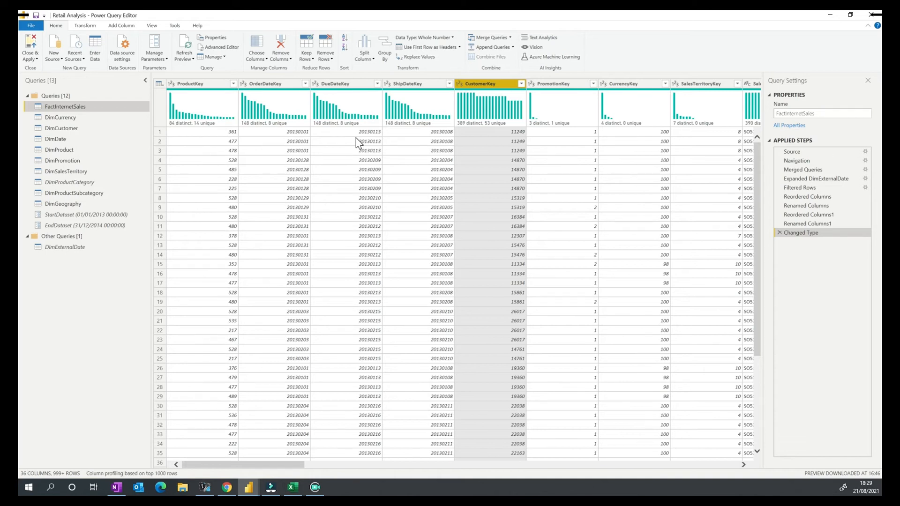
- Copy the CustomerKey column into Excel's Value Encoding sheet starting at cell A1, and fit column A to its contents
right_click(484, 89)
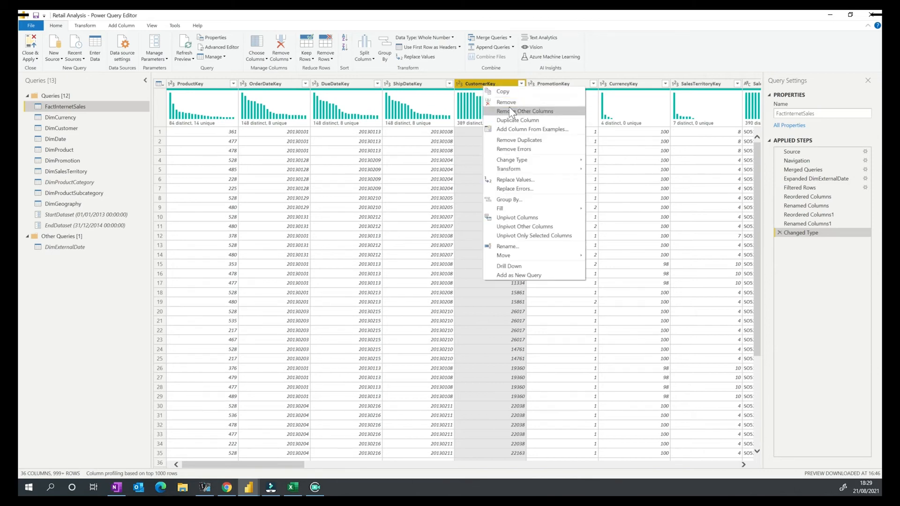
key("Escape")
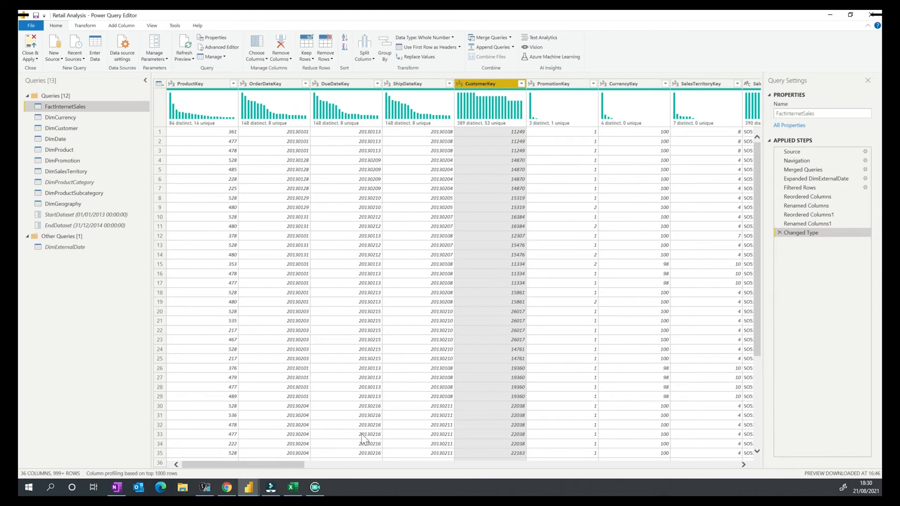
left_click(292, 488)
left_click(50, 118)
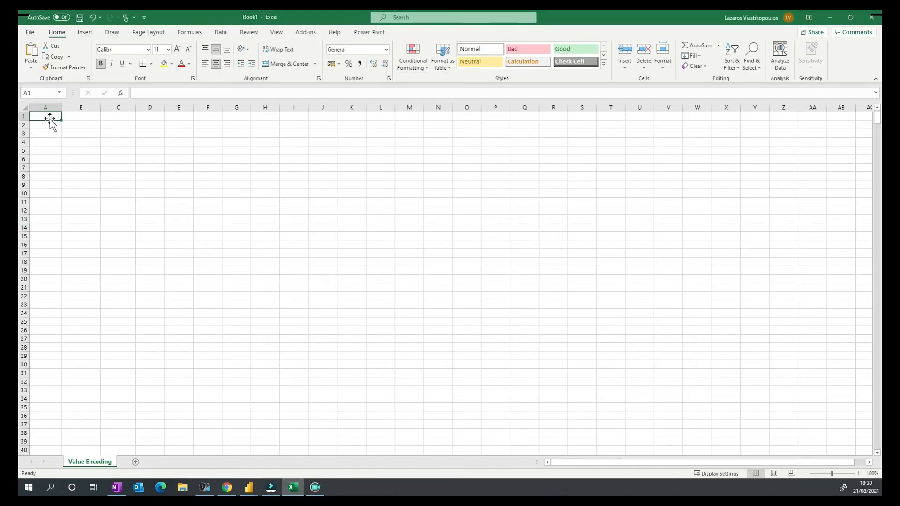
key("ctrl+v")
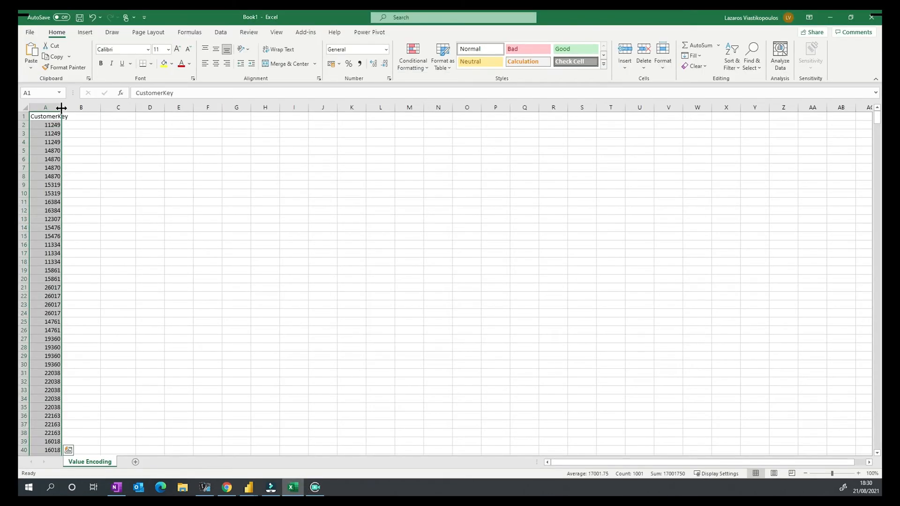
double_click(61, 109)
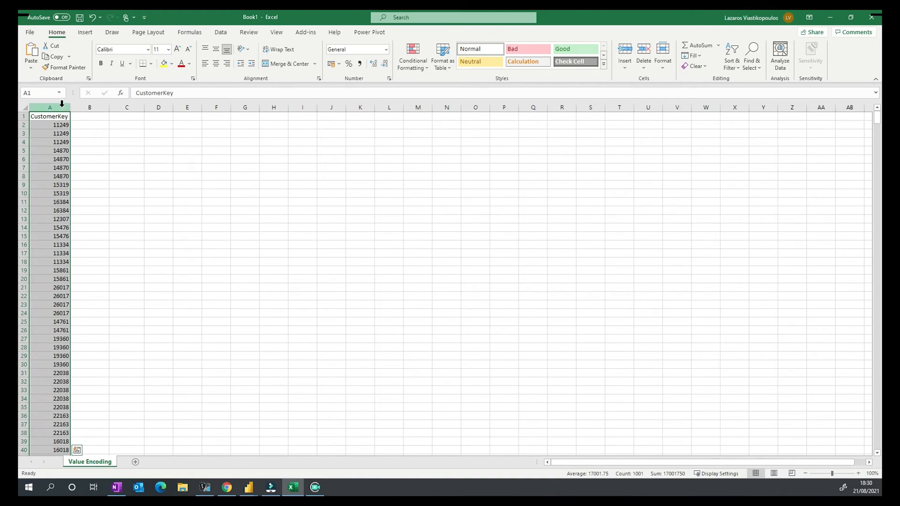
- Make the CustomerKey header bold and sort column A from smallest to largest
left_click(61, 116)
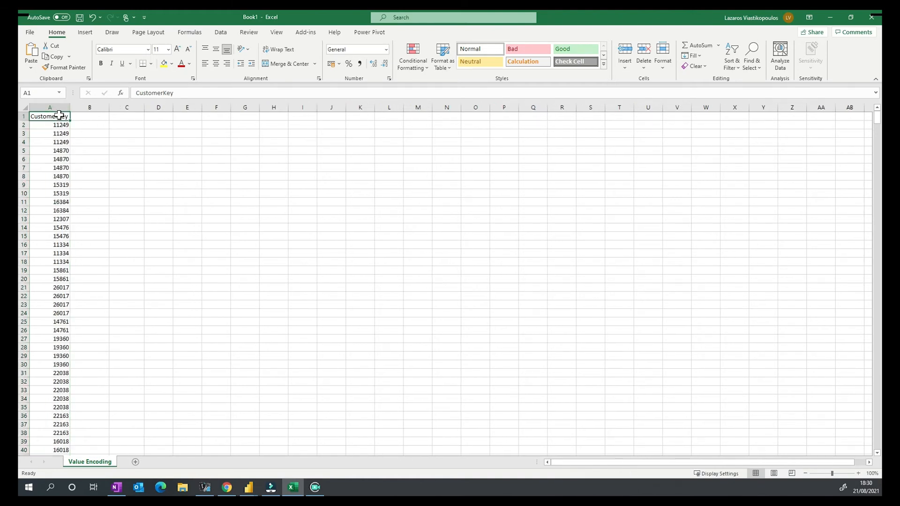
key("ctrl+b")
left_click(61, 105)
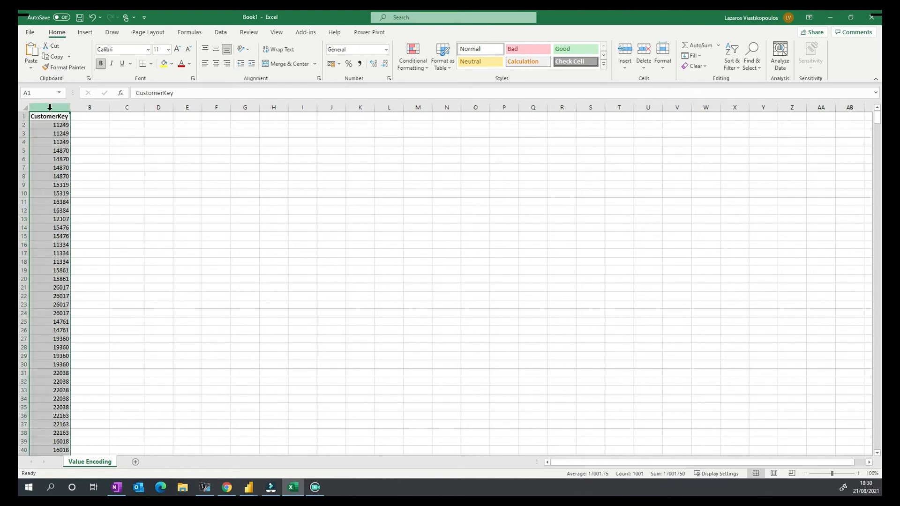
left_click(732, 62)
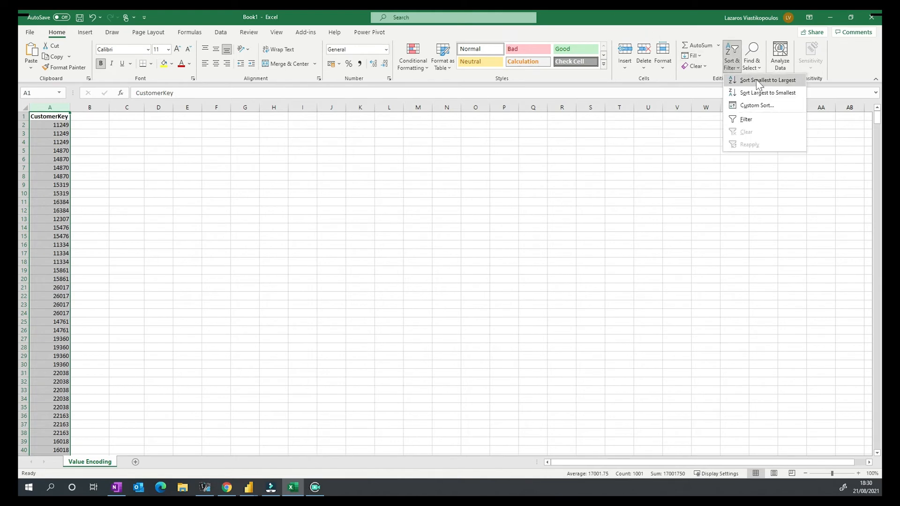
left_click(774, 82)
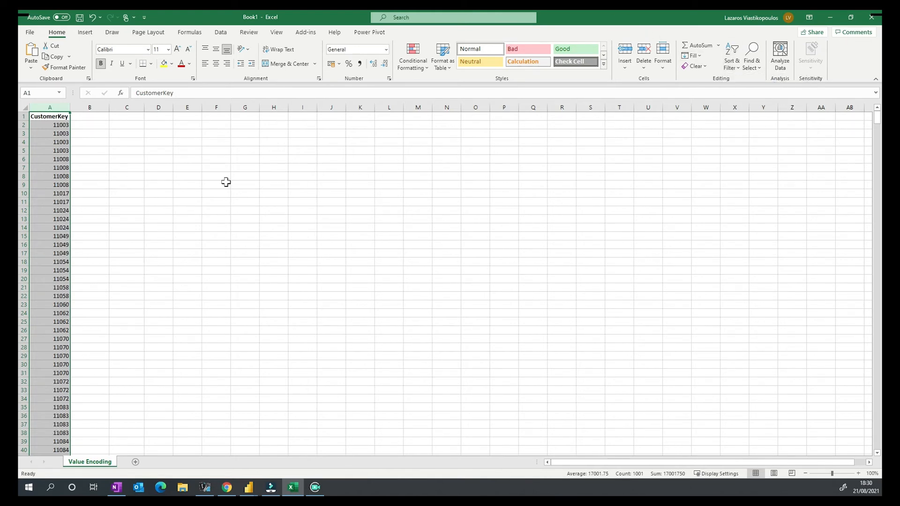
- Copy the smallest CustomerKey value from cell A2 into cells B2, B3 and B4
left_click(61, 125)
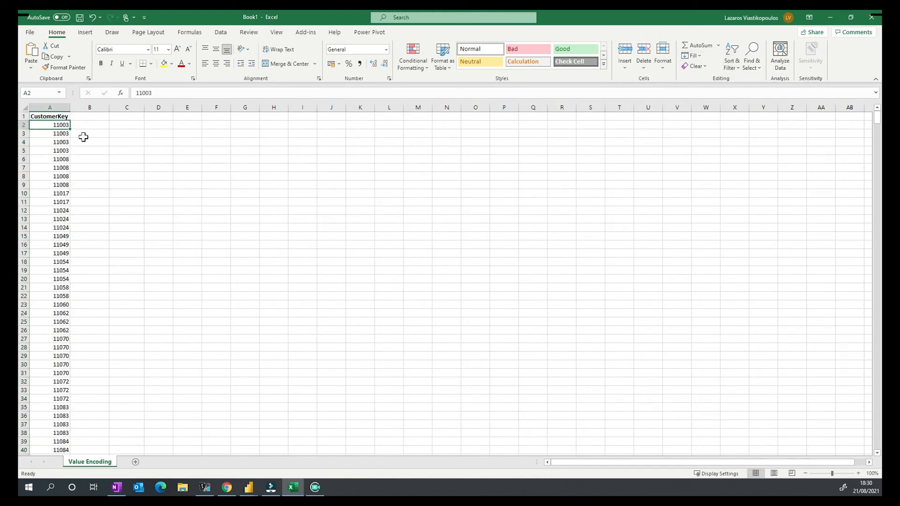
key("ctrl+c")
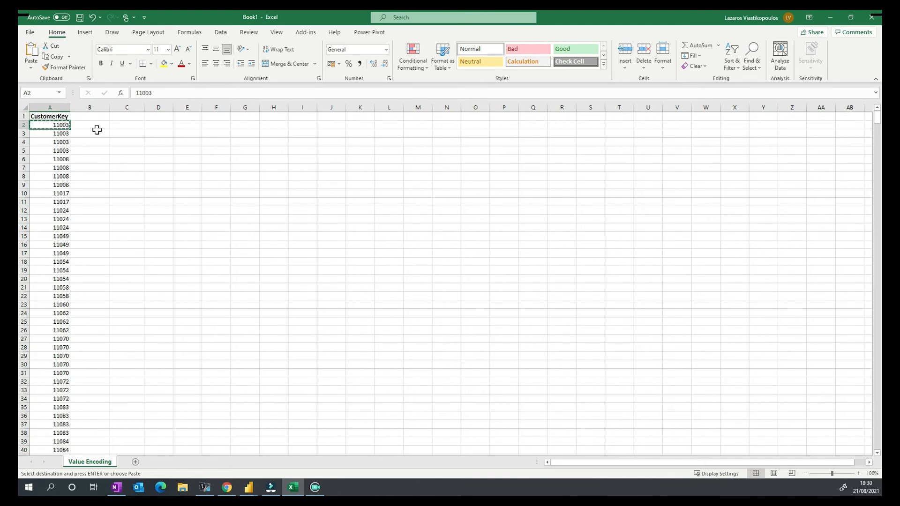
left_click(93, 125)
key("ctrl+v")
left_click(90, 135)
key("ctrl+v")
left_click(91, 143)
key("ctrl+v")
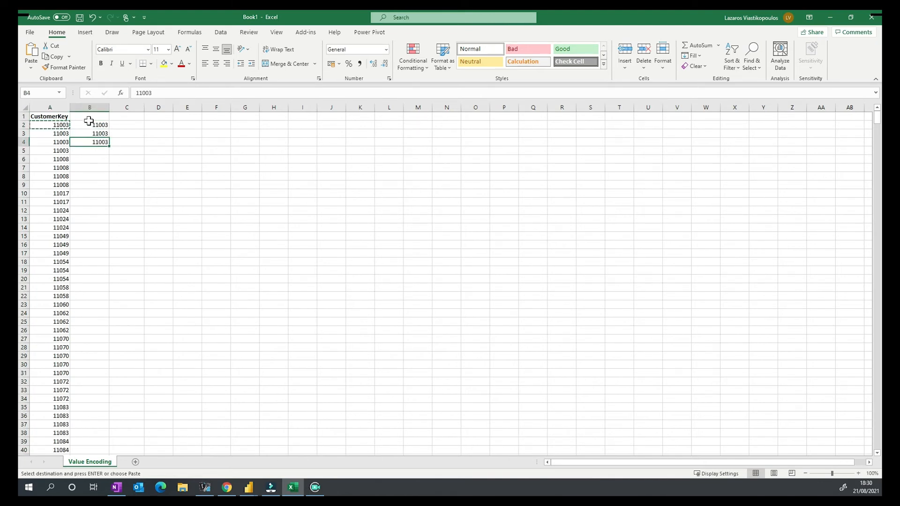
- Enter the header MinimumValue in cell B1 and fit column B to its contents
double_click(87, 117)
type("Mini")
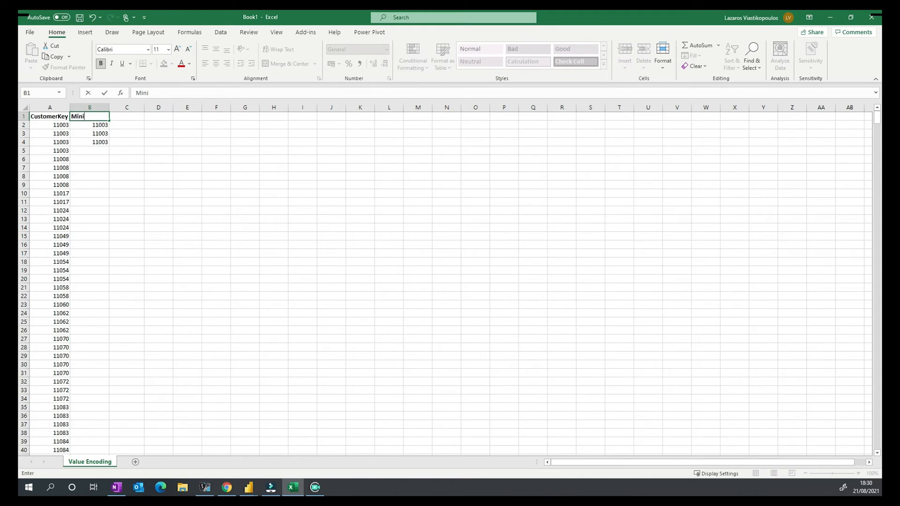
type("mumValue")
key("Return")
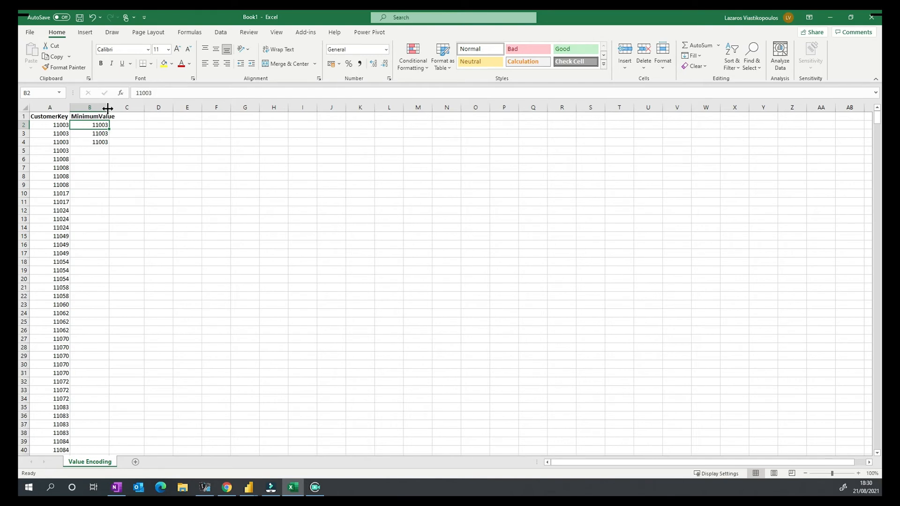
double_click(108, 108)
- Compare the CustomerKey column with the MinimumValue entries in B2:B4
left_click(53, 106)
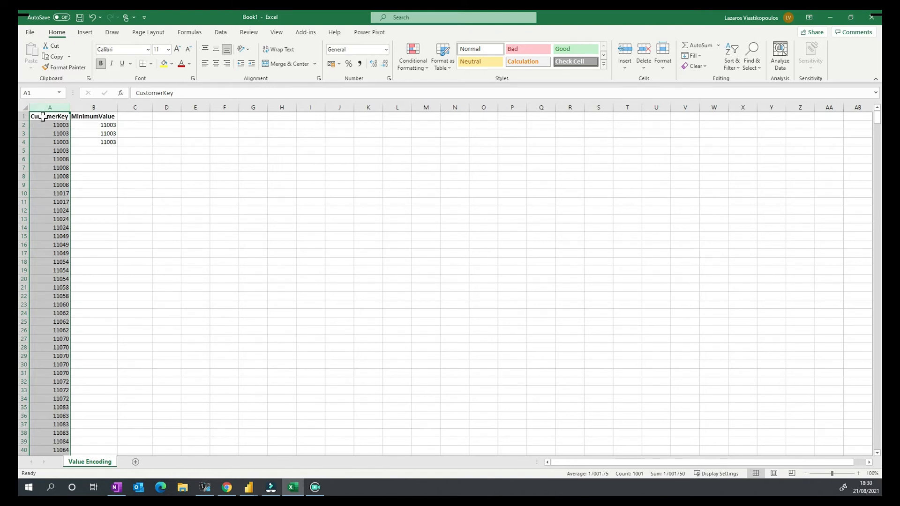
left_click_drag(107, 125, 106, 143)
left_click(107, 126)
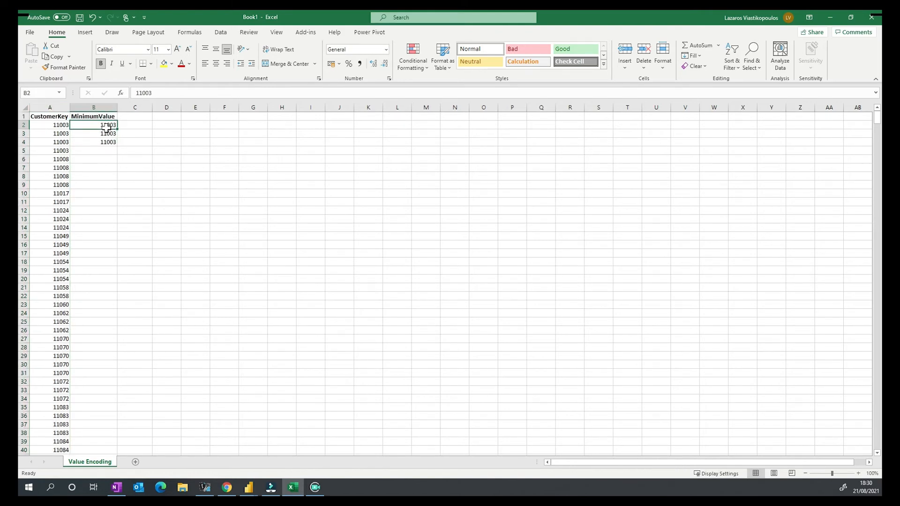
left_click_drag(107, 126, 108, 143)
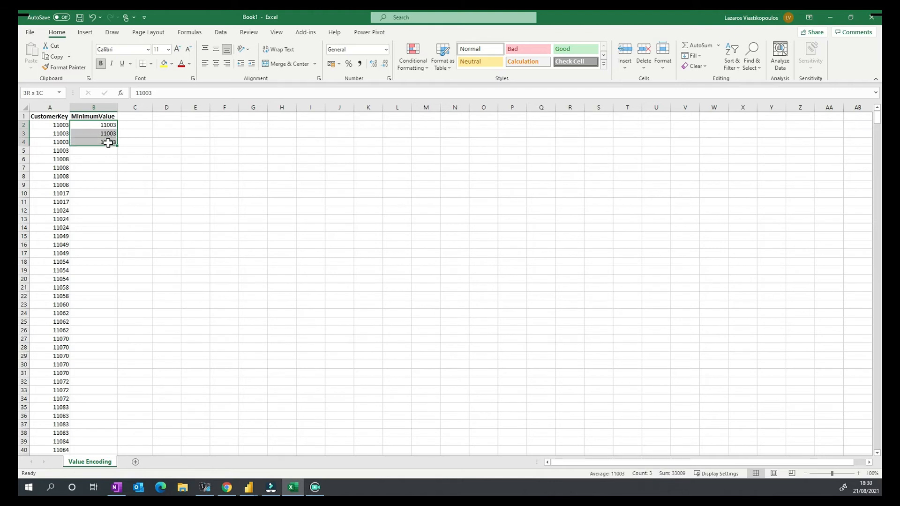
- Fill the MinimumValue entries down column B for every CustomerKey row
double_click(117, 146)
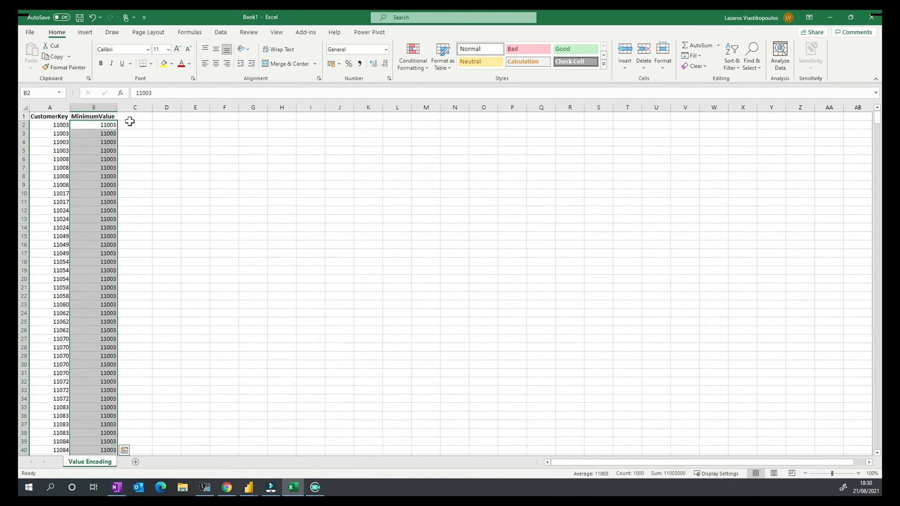
- Enter the header CustomerKey (With Value Encoding) in cell C1 and fit column C to its contents
left_click(146, 116)
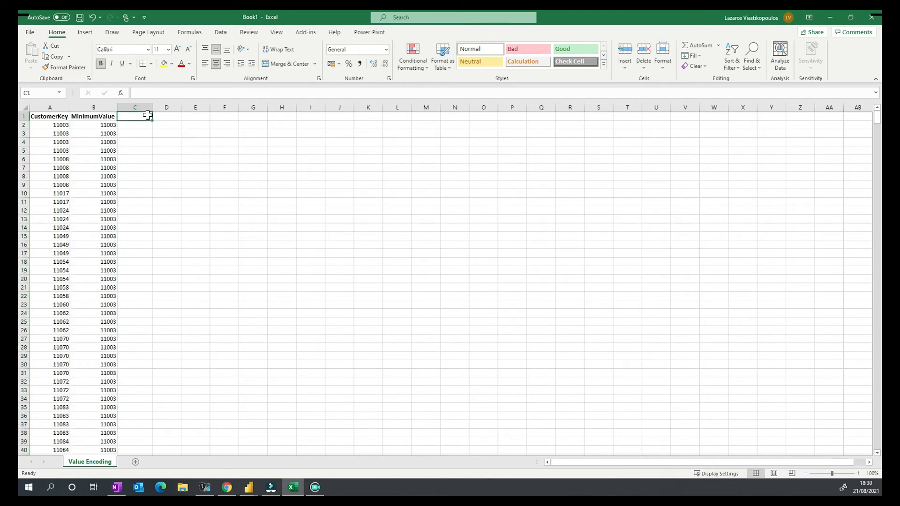
type("CustomerK")
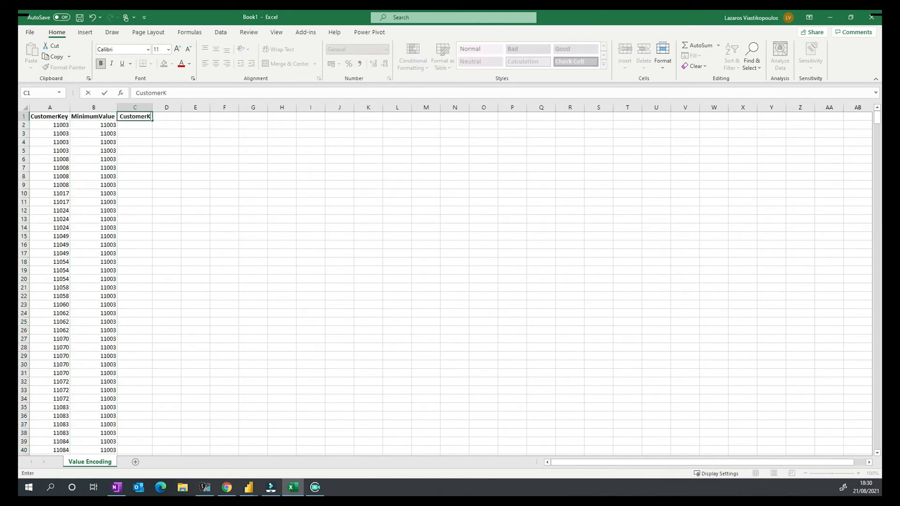
type("ey (With Value")
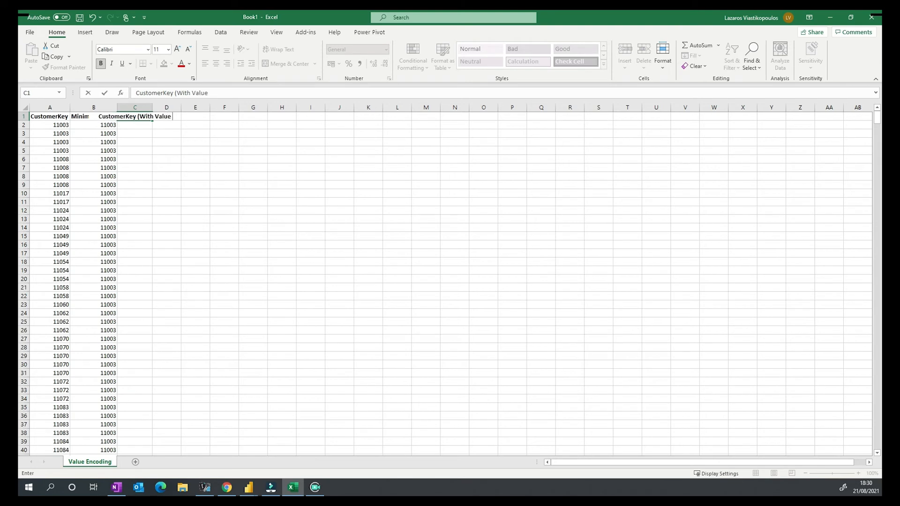
type(" Encoding)")
key("Return")
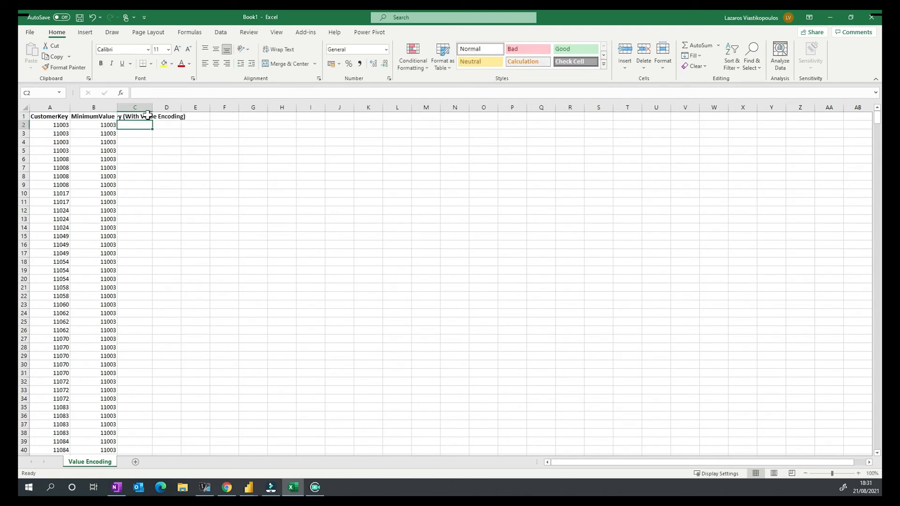
double_click(152, 107)
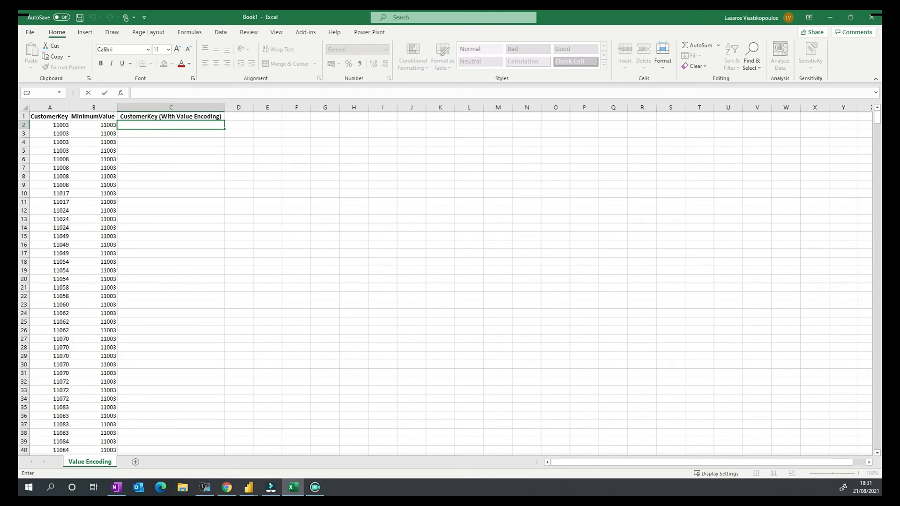
- Enter the formula =A2-B2 in cell C2 and fill it down column C for all rows
type("=")
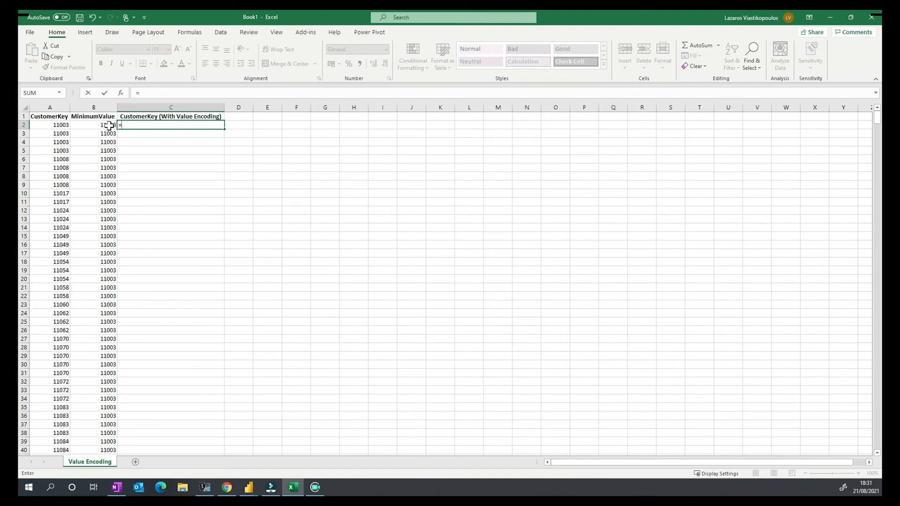
left_click(56, 126)
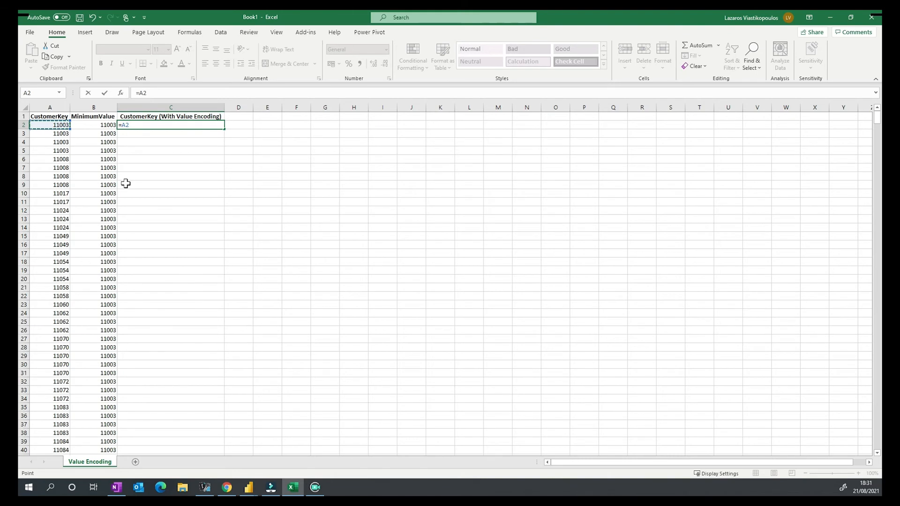
type("-")
left_click(105, 125)
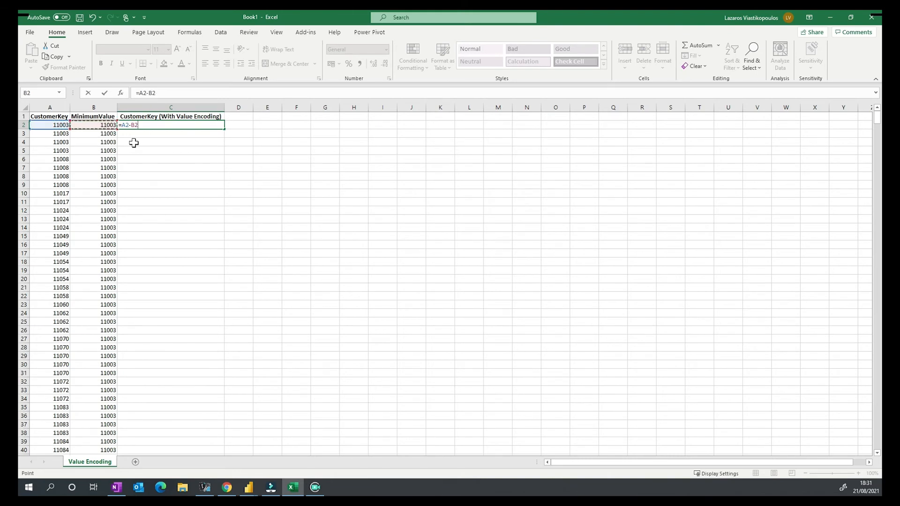
key("ctrl+Return")
double_click(223, 132)
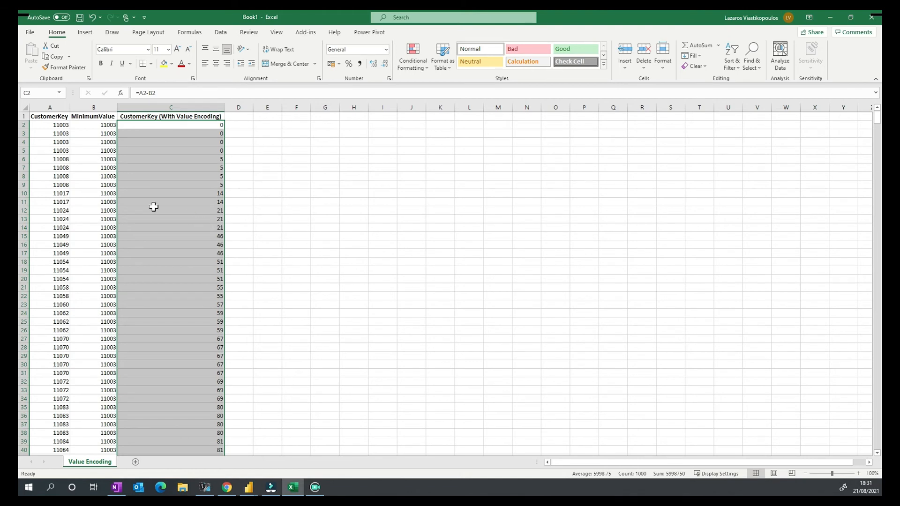
- Compare the original CustomerKey values with the minimum and value-encoded results, focusing on rows 5 to 15
left_click_drag(62, 151, 63, 234)
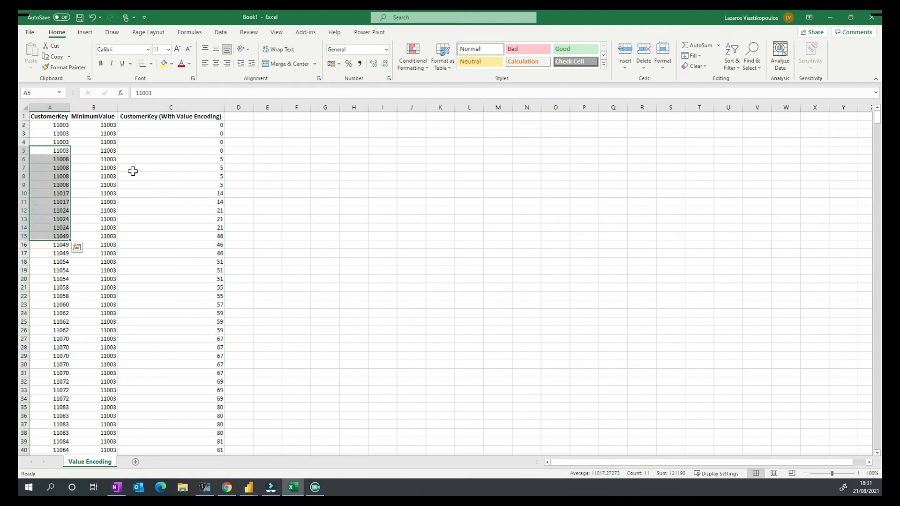
left_click_drag(146, 150, 145, 236)
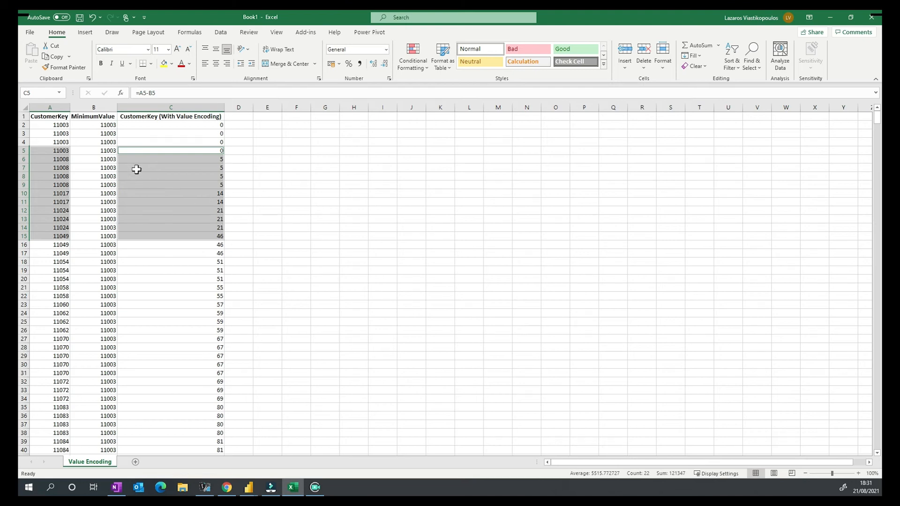
left_click(103, 150)
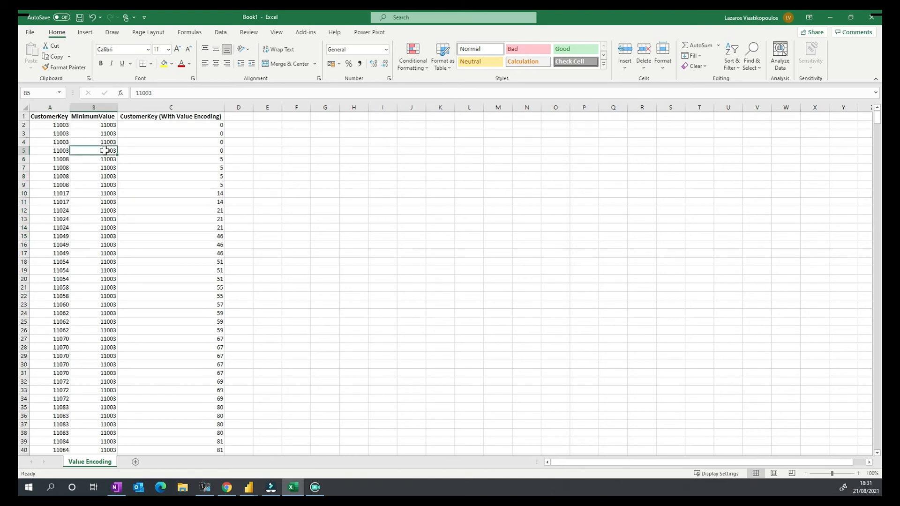
left_click(157, 150, "ctrl")
left_click_drag(108, 151, 152, 152)
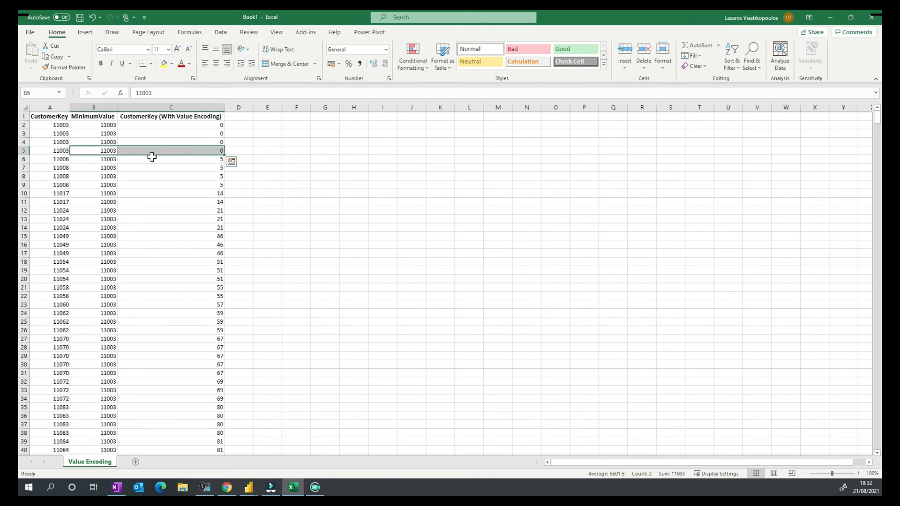
key("ctrl+q")
left_click(105, 185)
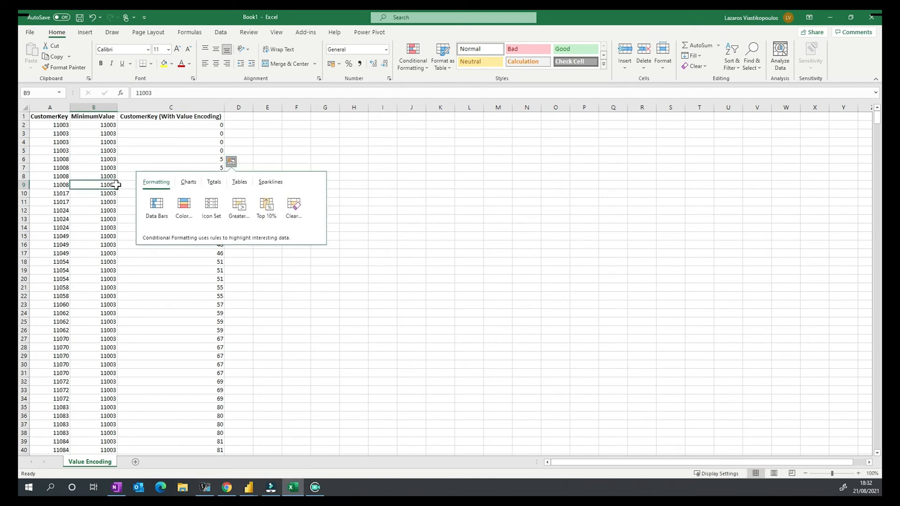
left_click_drag(107, 184, 199, 183)
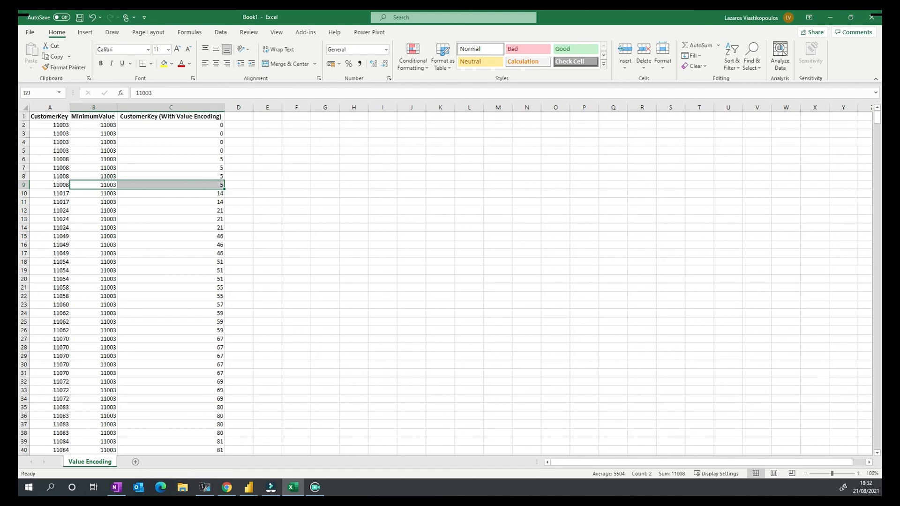
left_click(57, 186)
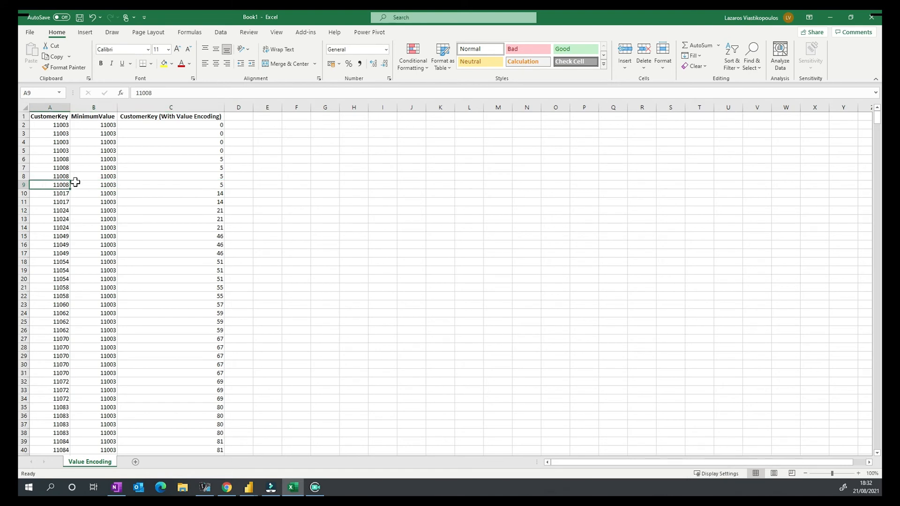
left_click(261, 183)
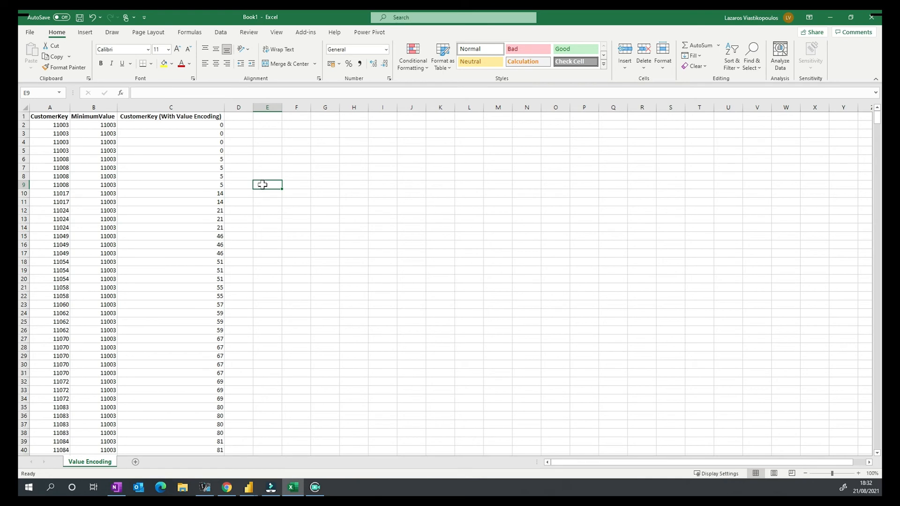
- Add a new worksheet named Dictionary Encoding after the Value Encoding sheet
left_click(136, 462)
type("Dictionary")
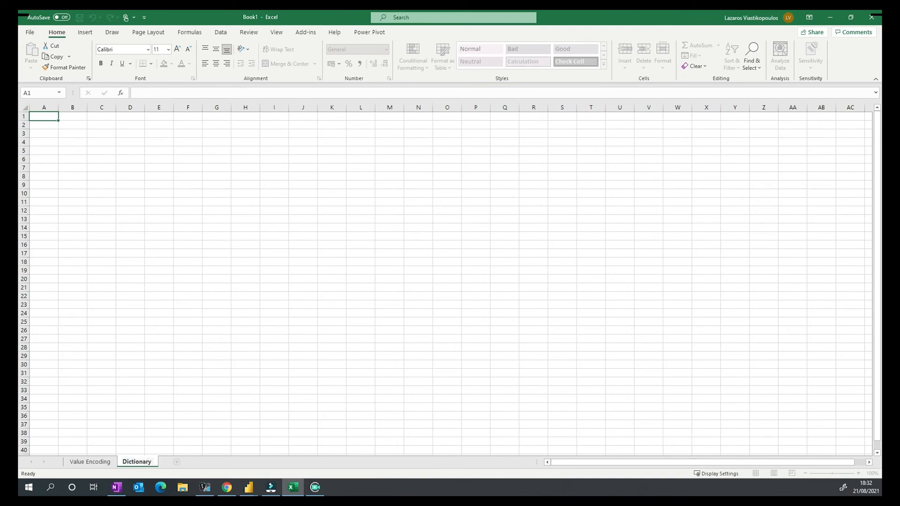
type(" Encoding")
key("Return")
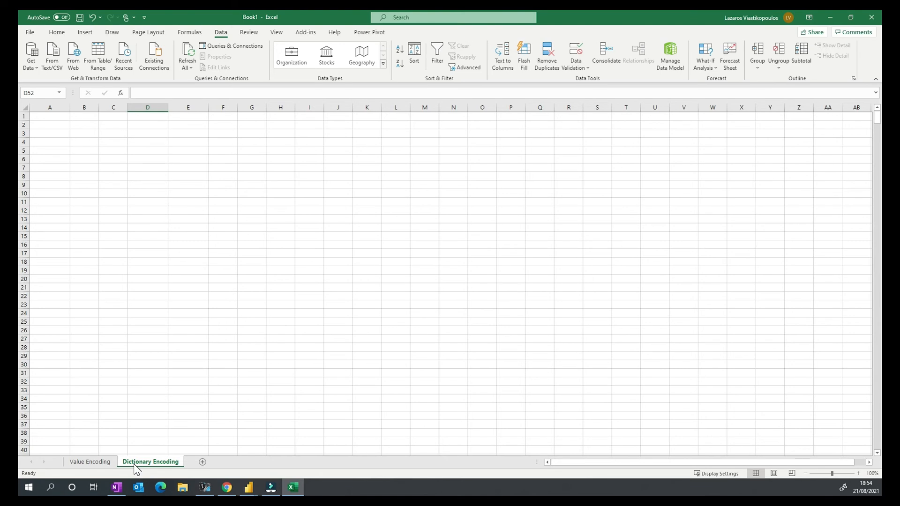
- Switch to Power Query Editor and change the data type of the CustomerKey column in FactInternetSales to Text
key("alt+Tab")
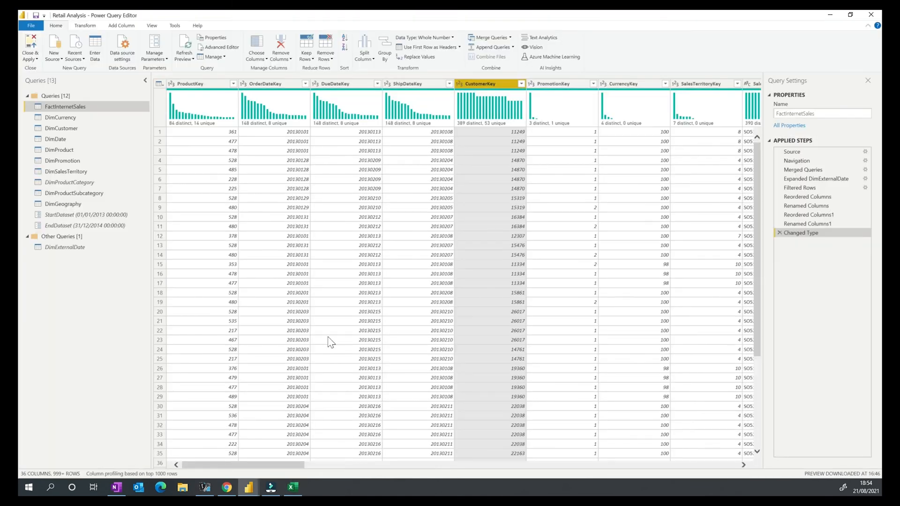
left_click(459, 84)
left_click(474, 176)
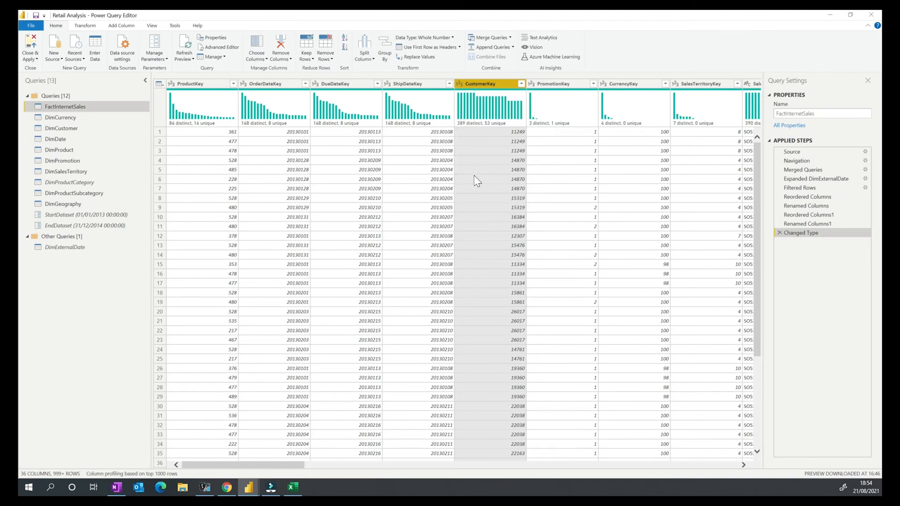
left_click(447, 271)
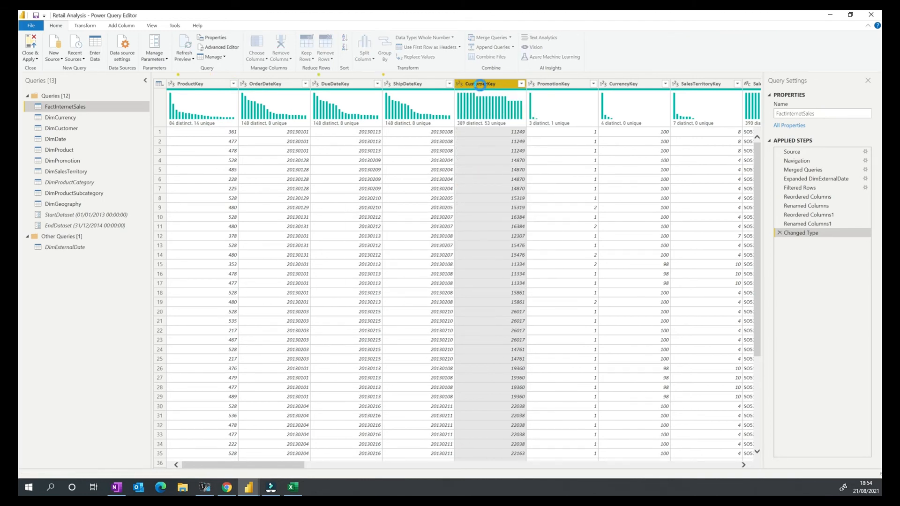
right_click(483, 90)
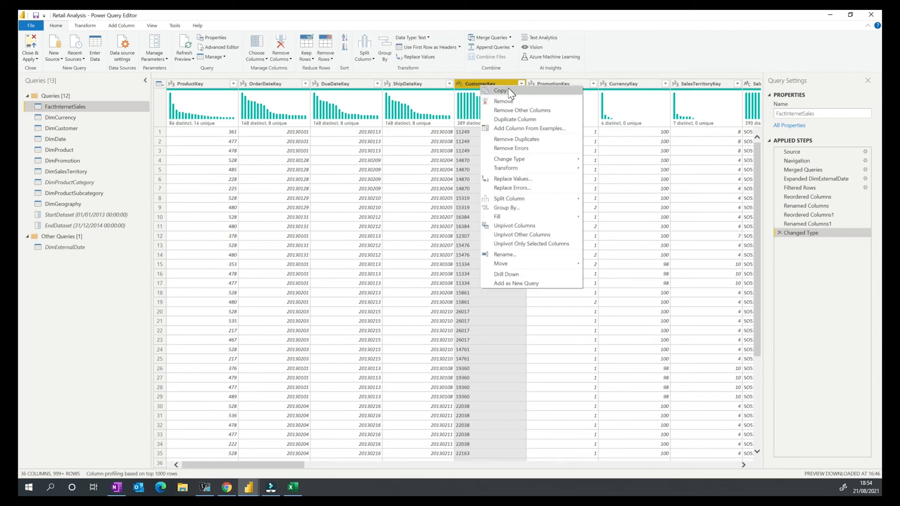
- Back in Excel, copy the CustomerKey column from Value Encoding into column A of Dictionary Encoding and widen that column slightly
left_click(293, 488)
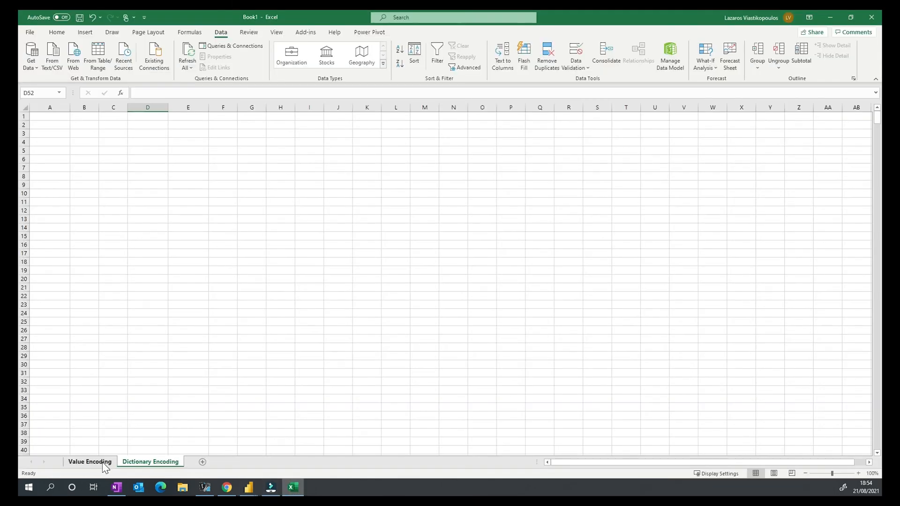
left_click(104, 464)
key("ctrl+c")
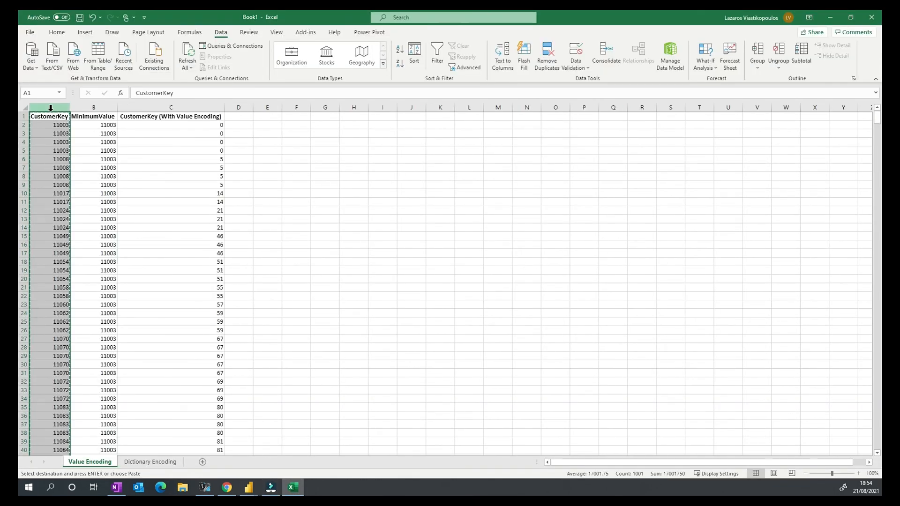
left_click(150, 462)
left_click(56, 118)
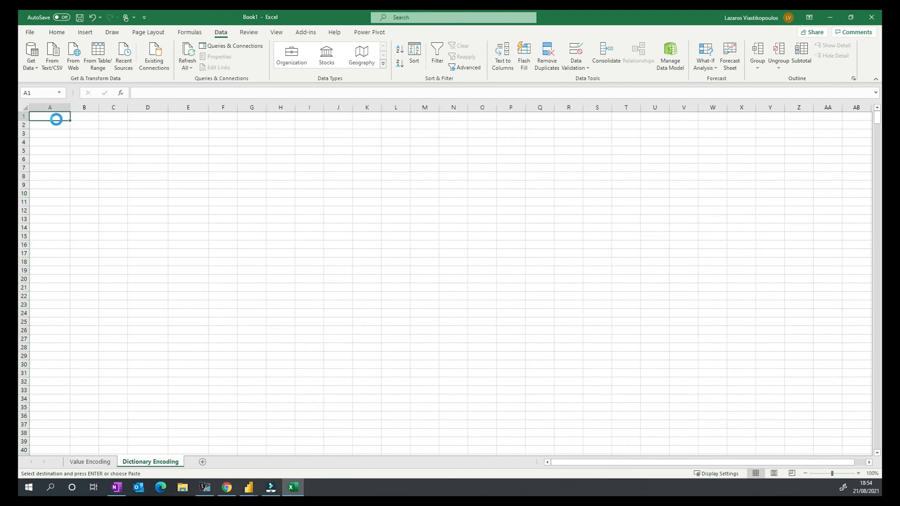
key("ctrl+v")
left_click_drag(70, 111, 79, 111)
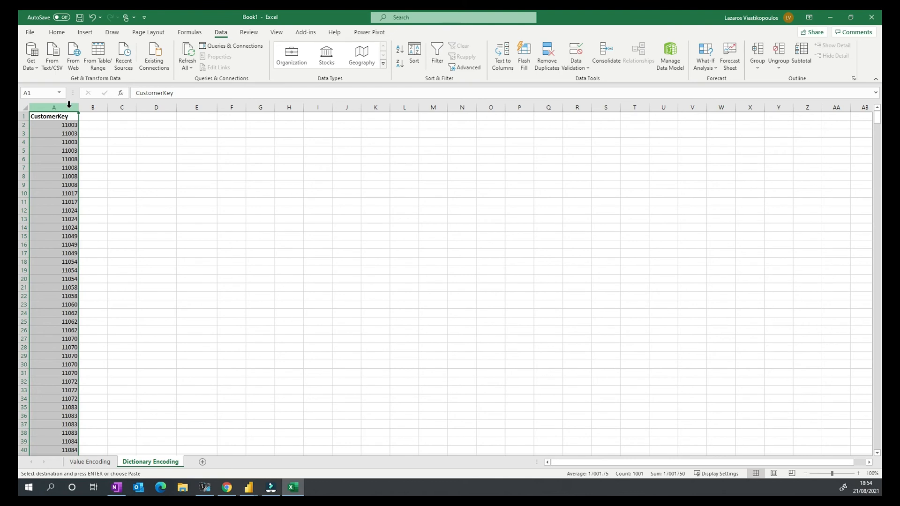
- Copy the CustomerKey column A into column D of the Dictionary Encoding sheet
left_click(41, 118)
left_click(57, 108)
key("Escape")
key("ctrl+c")
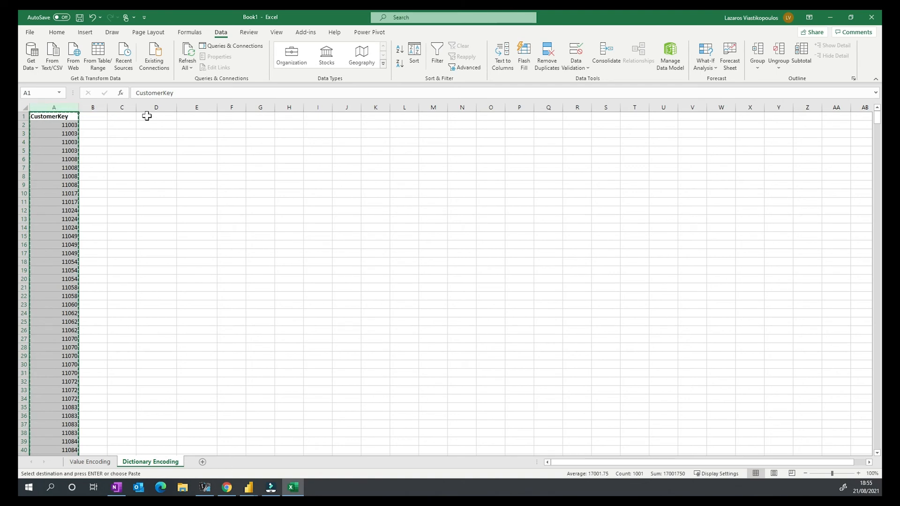
left_click(153, 116)
key("ctrl+v")
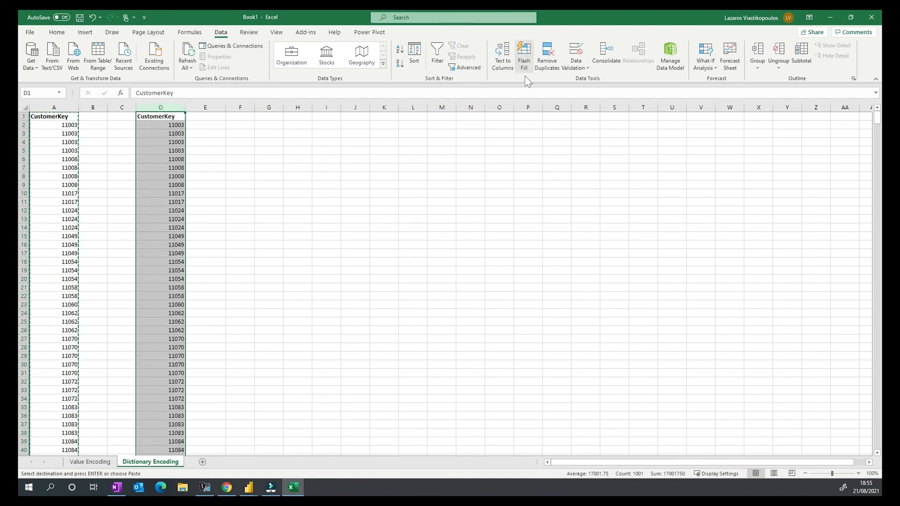
- Remove the duplicate CustomerKey values from column D only, leaving column A out of the selection
left_click(547, 55)
left_click(281, 281)
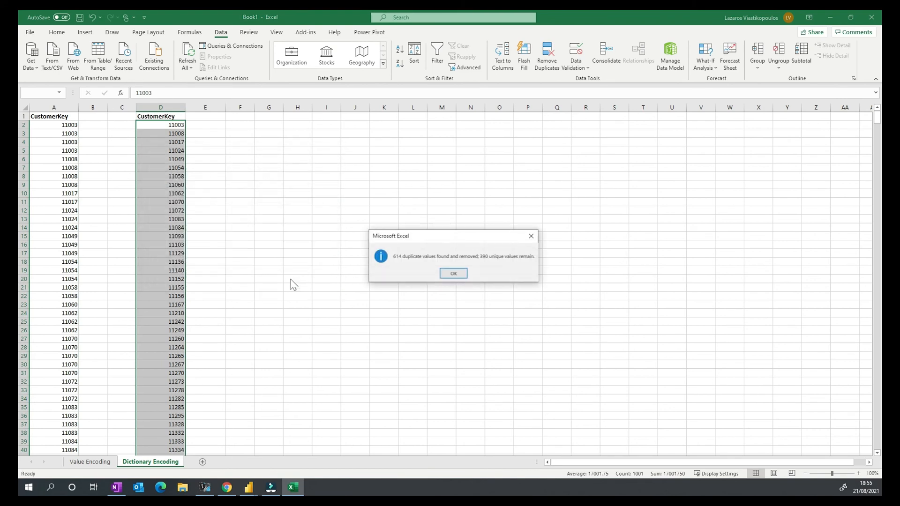
left_click(452, 272)
- Compare the number of entries in the full CustomerKey column A with the unique list in column D
left_click(166, 106)
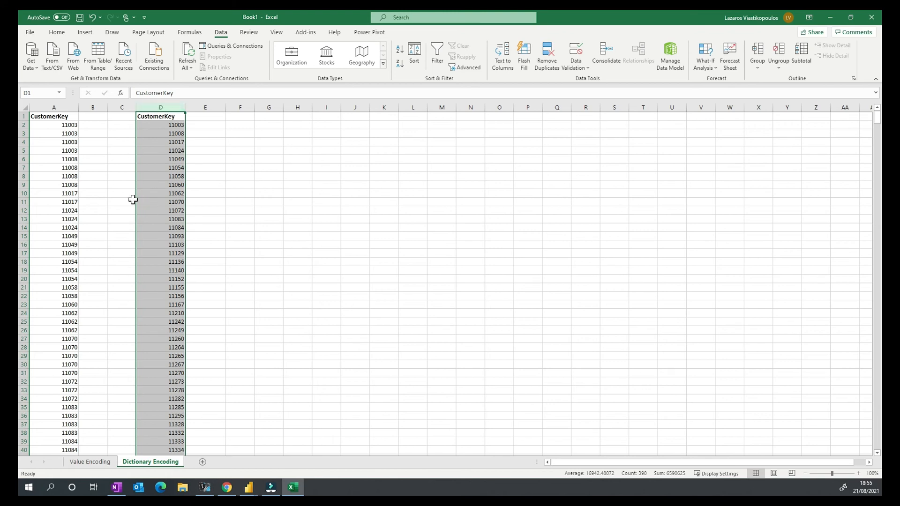
left_click(56, 108)
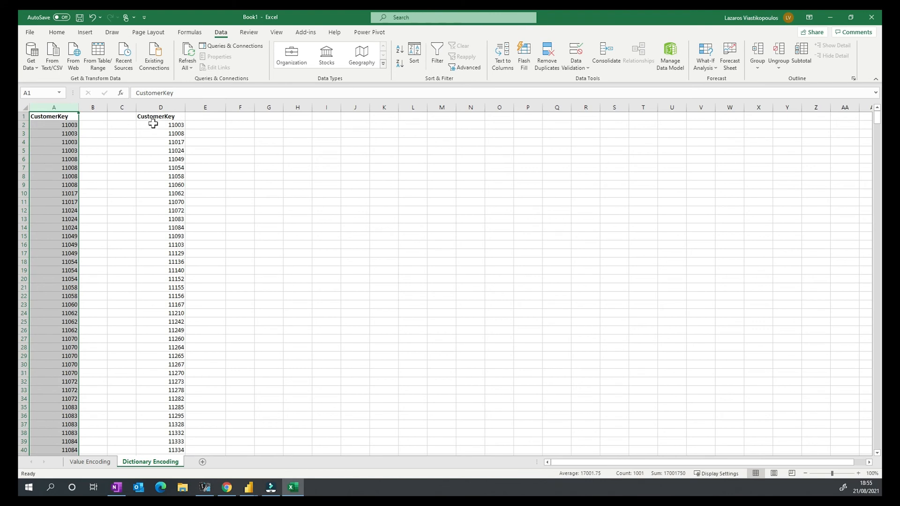
left_click(159, 108)
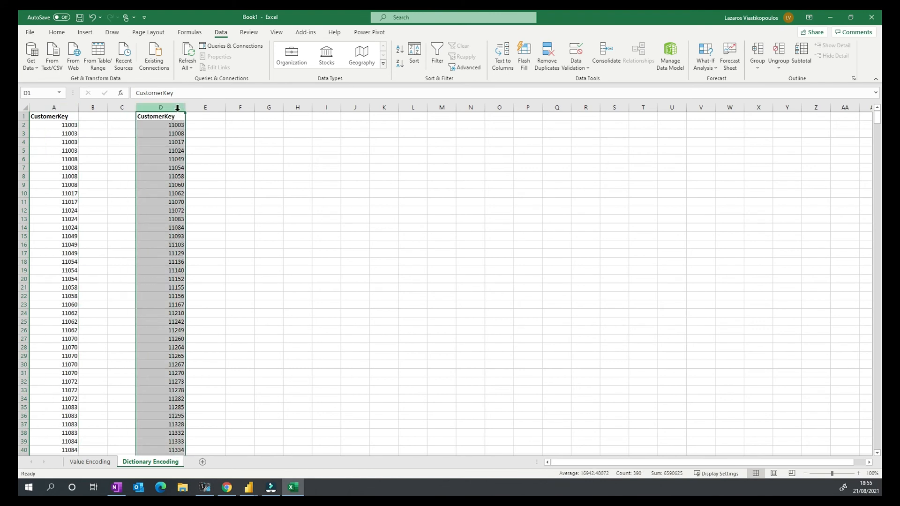
left_click(209, 116)
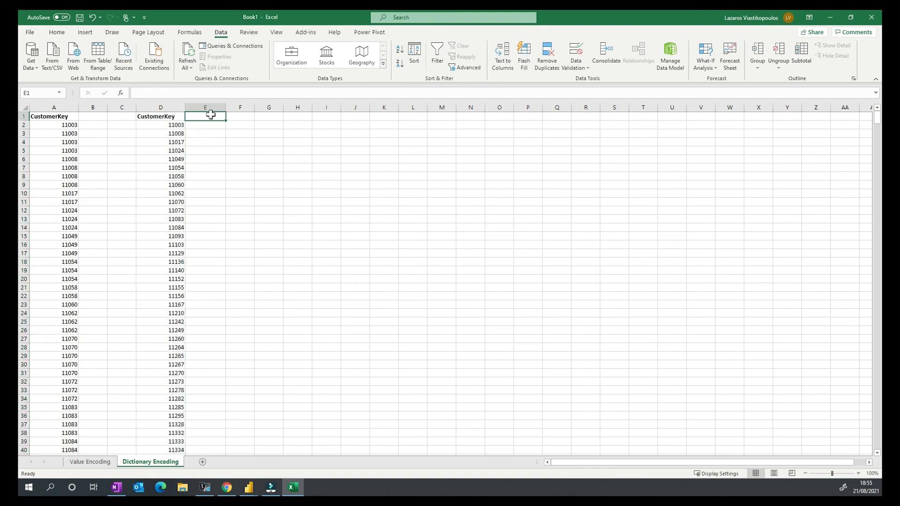
- Add an ID heading in E1 beside the unique CustomerKey list and number the first four keys 1 to 4
type("ID")
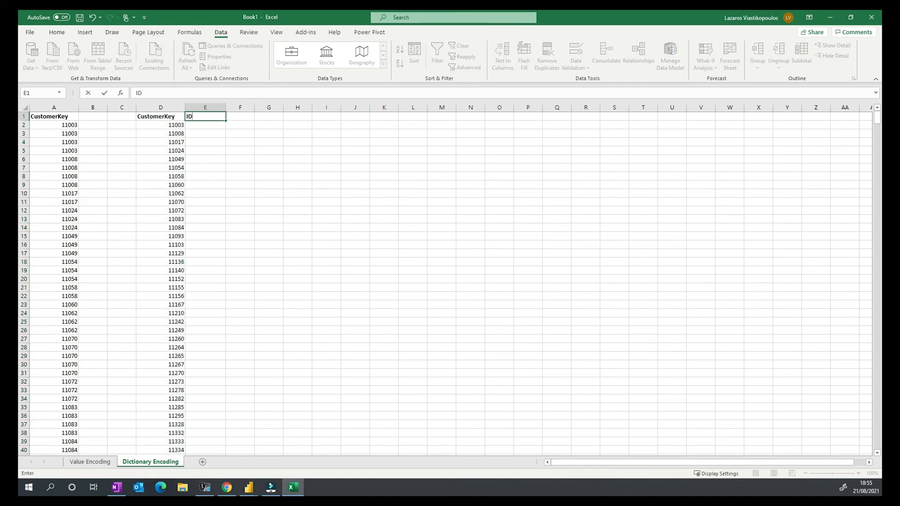
key("Return")
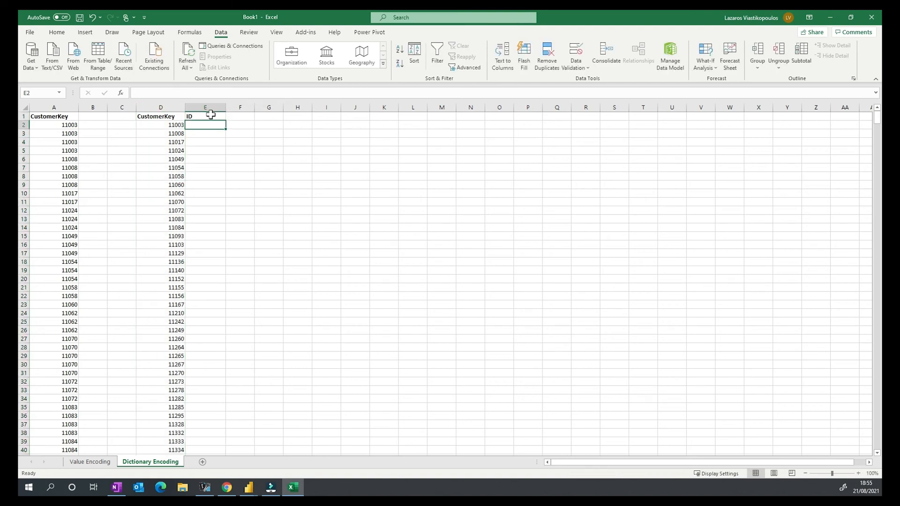
left_click_drag(157, 125, 153, 221)
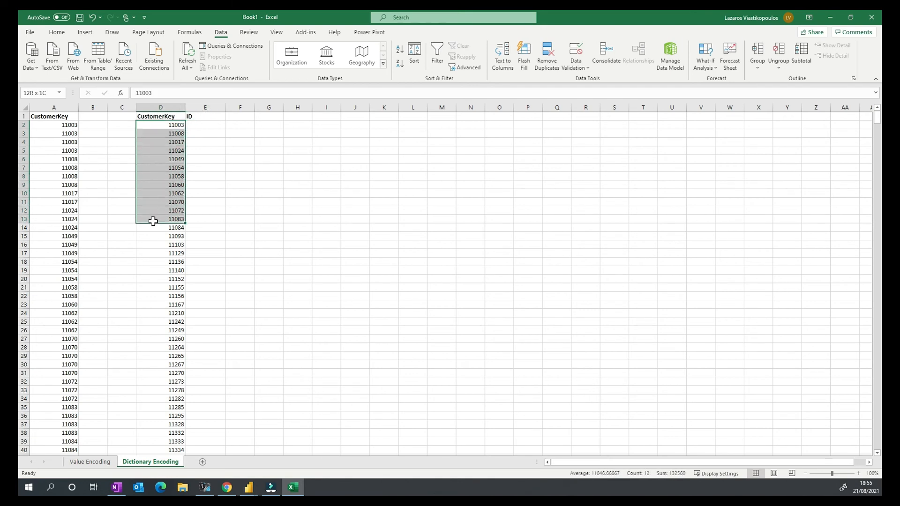
left_click(216, 127)
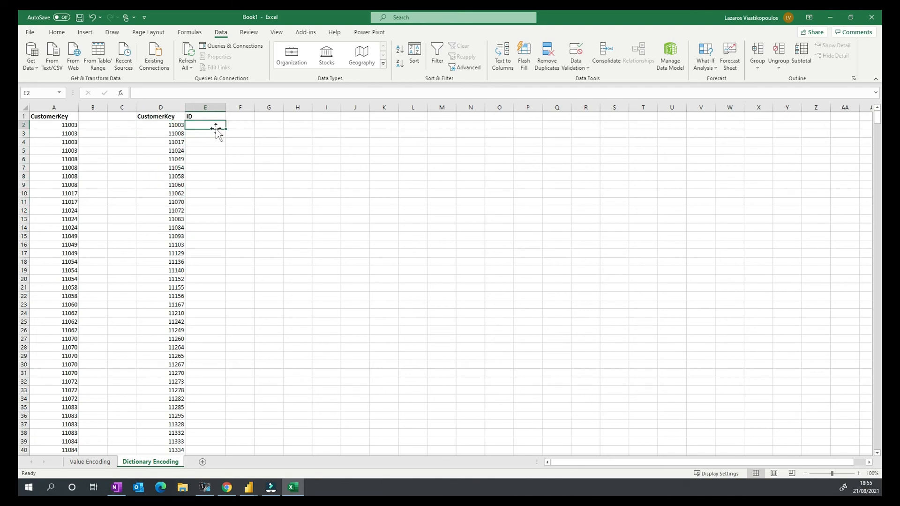
type("1")
key("Return")
type("2")
key("Return")
type("3")
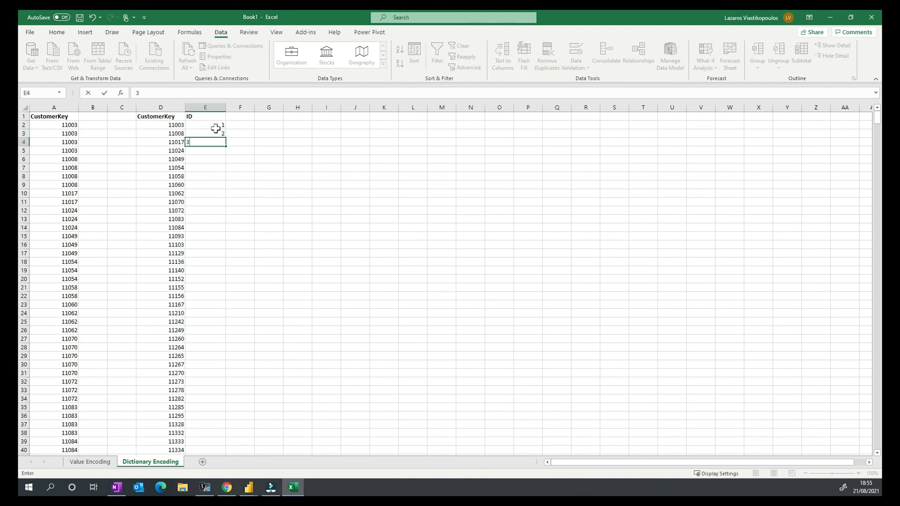
key("Return")
type("4")
- Extend the 1 to 4 ID series down column E to the end of the unique CustomerKey list
left_click_drag(216, 129, 213, 149)
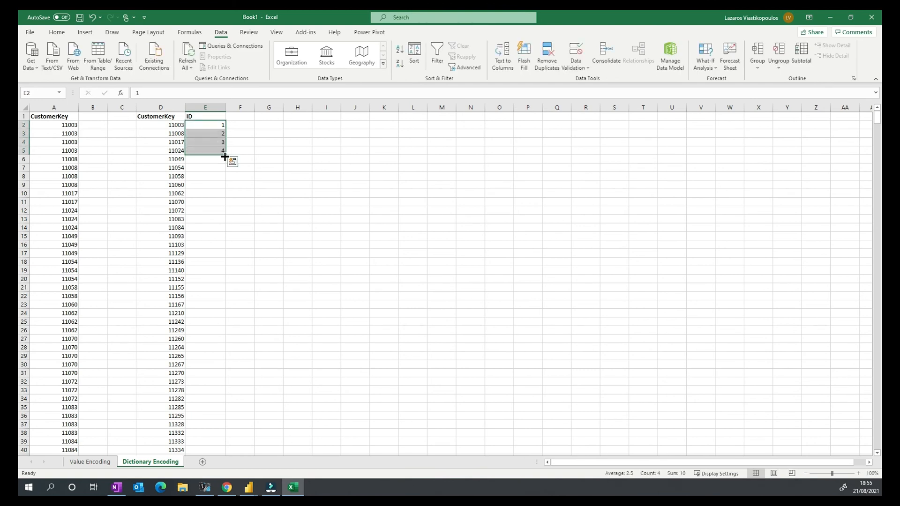
double_click(225, 155)
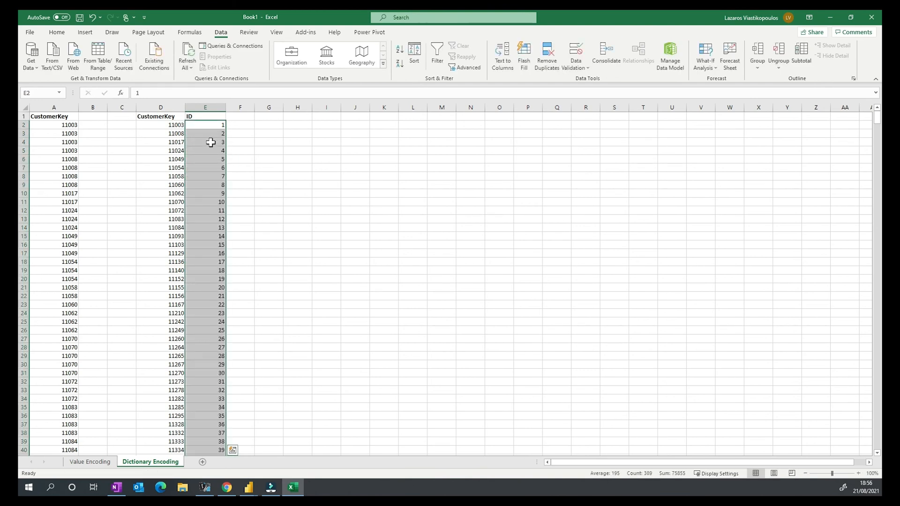
left_click(211, 142)
- Examine the CustomerKey and ID dictionary in columns D and E, and relate its IDs to the full CustomerKey column A
left_click_drag(172, 108, 218, 110)
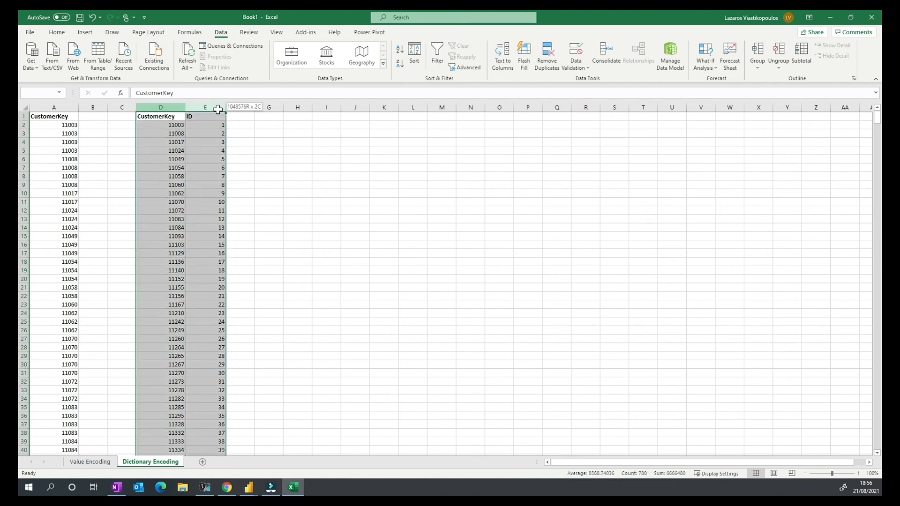
left_click_drag(218, 110, 218, 109)
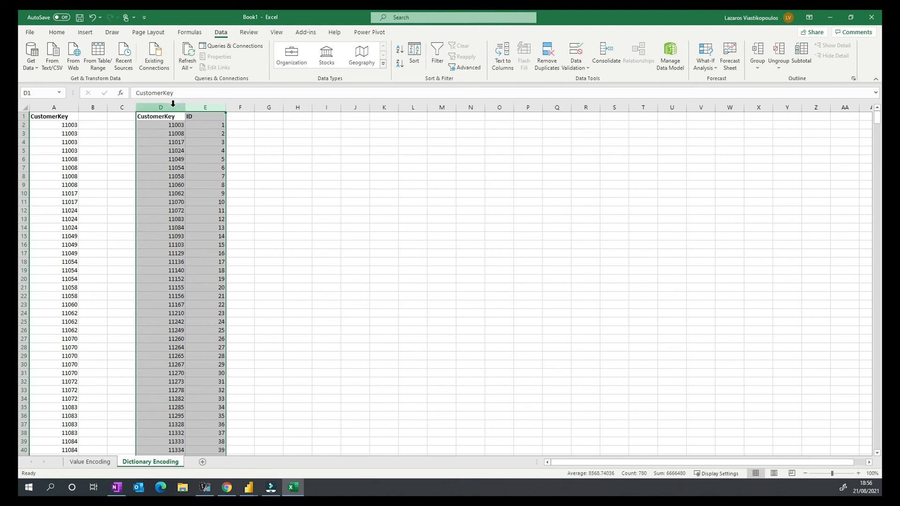
left_click(208, 106)
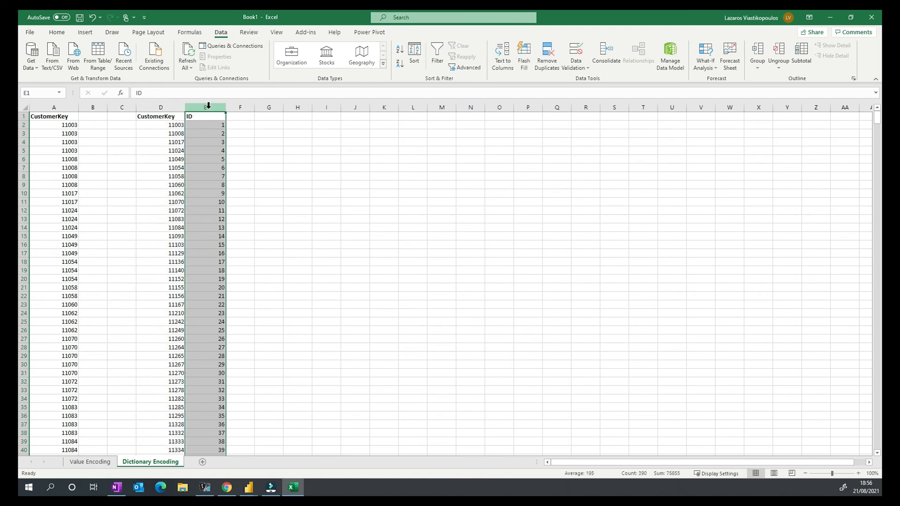
left_click(63, 106, "ctrl")
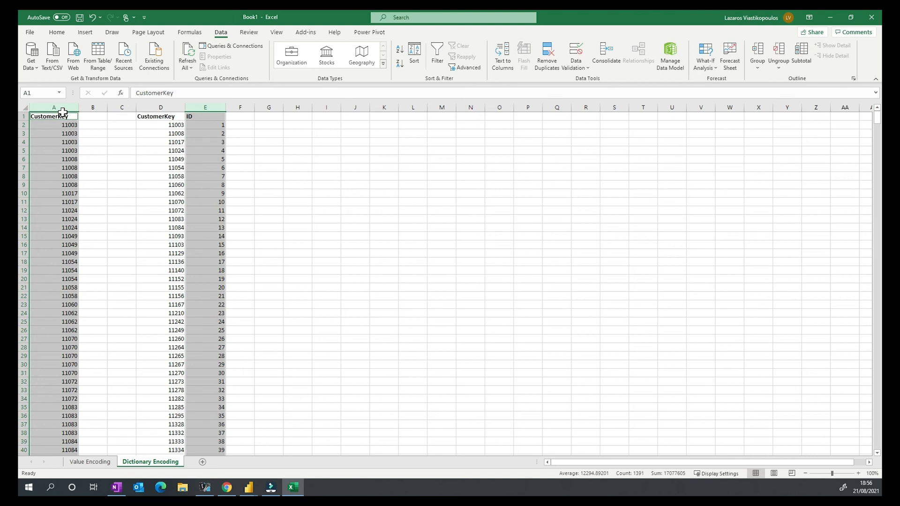
left_click(227, 151)
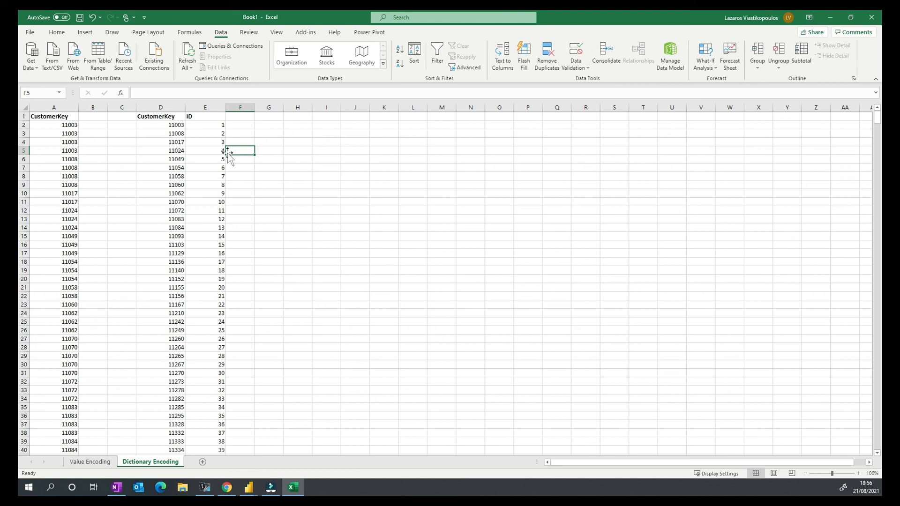
left_click(184, 107)
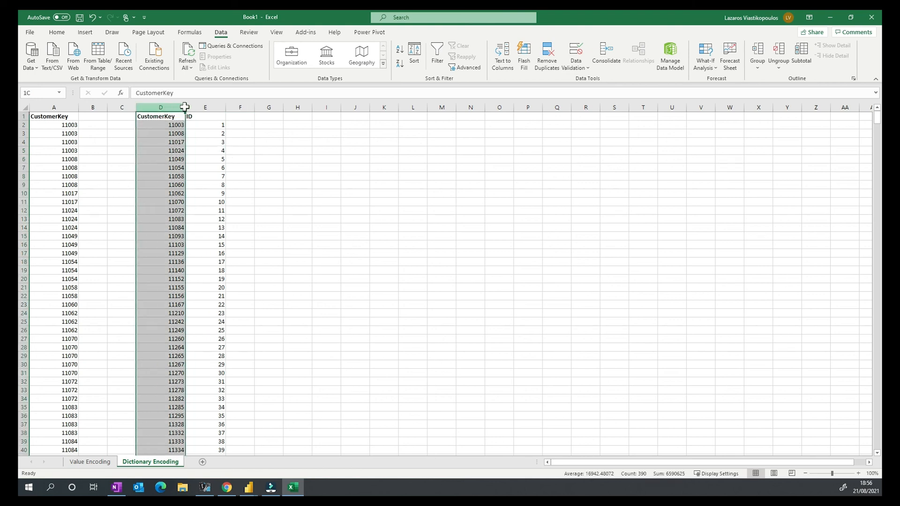
left_click_drag(184, 107, 207, 107)
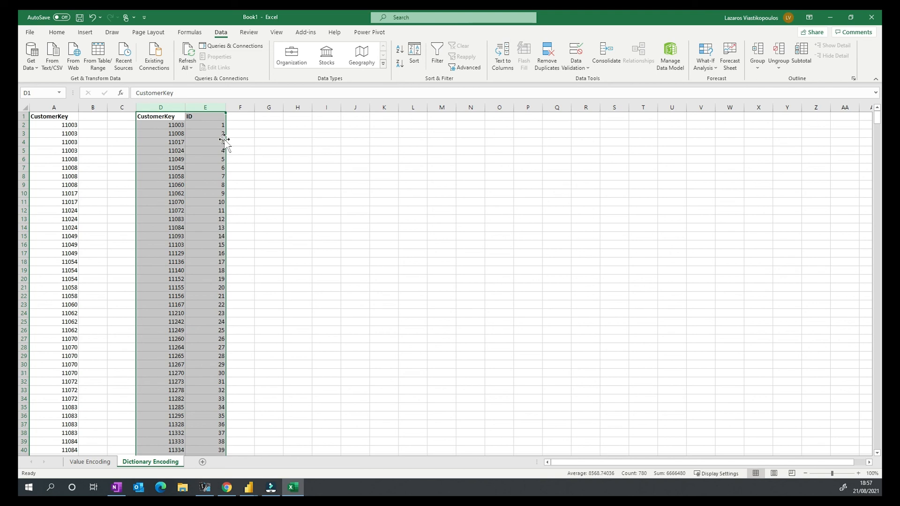
- Compare the Value Encoding sheet with the CustomerKey and ID columns of the Dictionary Encoding sheet
left_click(92, 462)
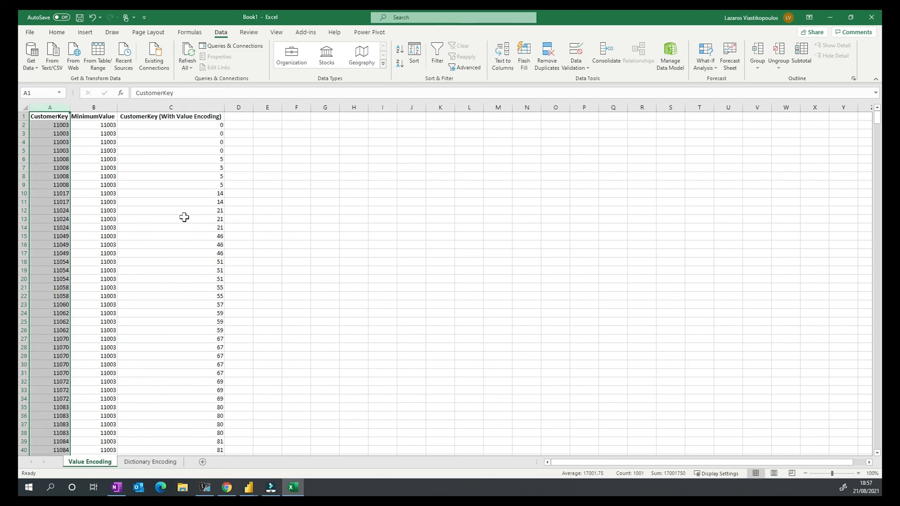
left_click(142, 464)
left_click_drag(168, 107, 206, 108)
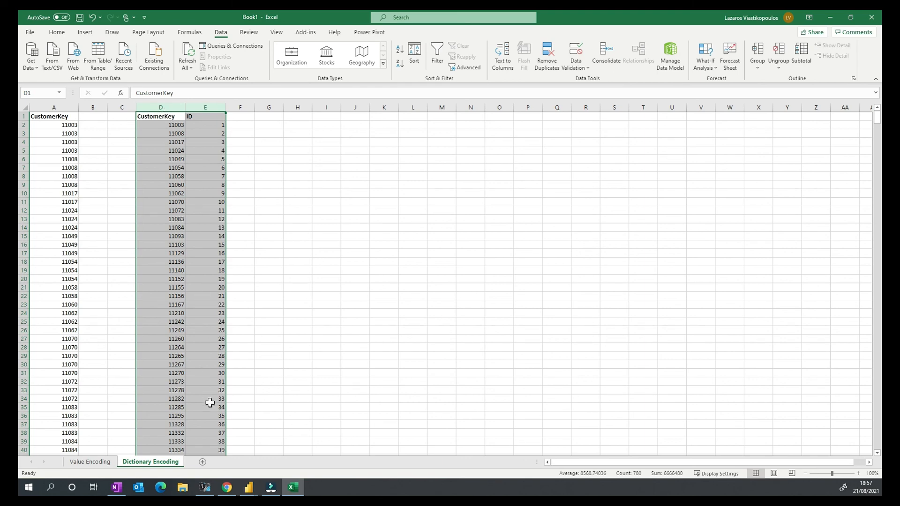
- In Power Query Editor, change the FactInternetSales CustomerKey column's data type to Whole Number, replacing the current conversion
mouse_move(249, 487)
left_click(283, 449)
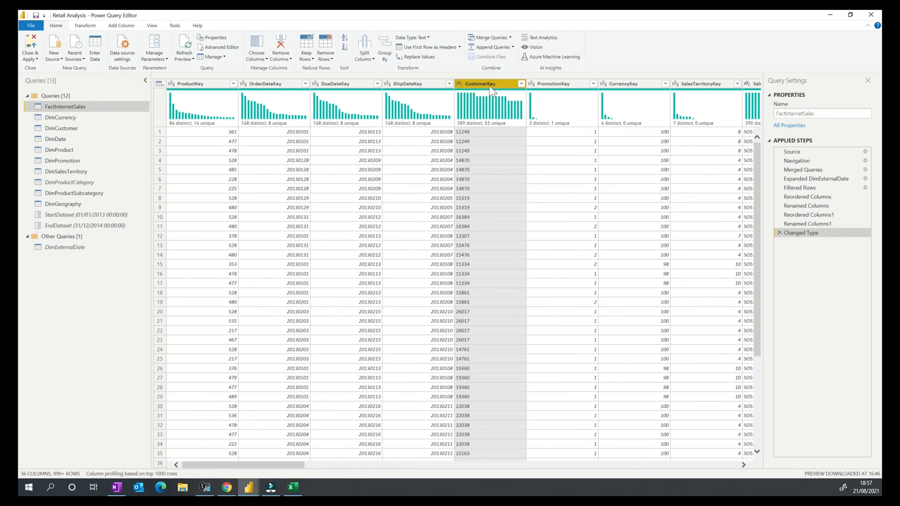
left_click(460, 84)
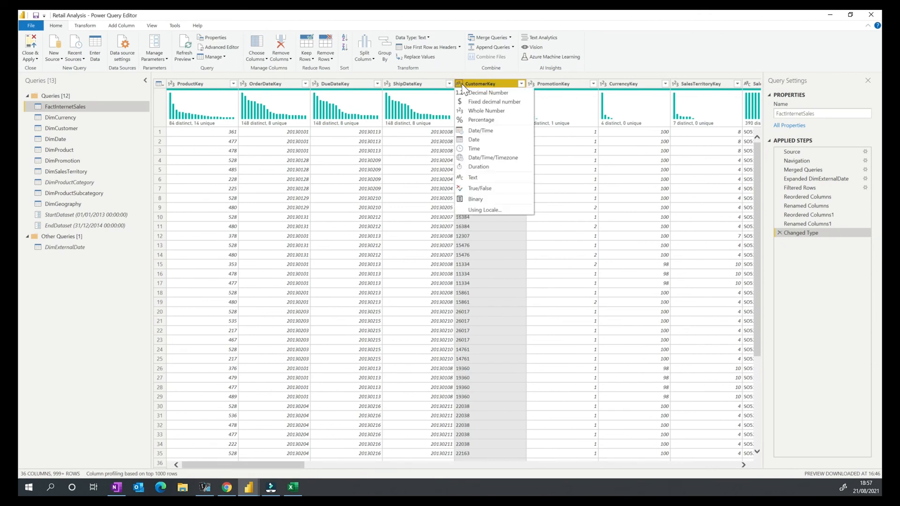
left_click(487, 111)
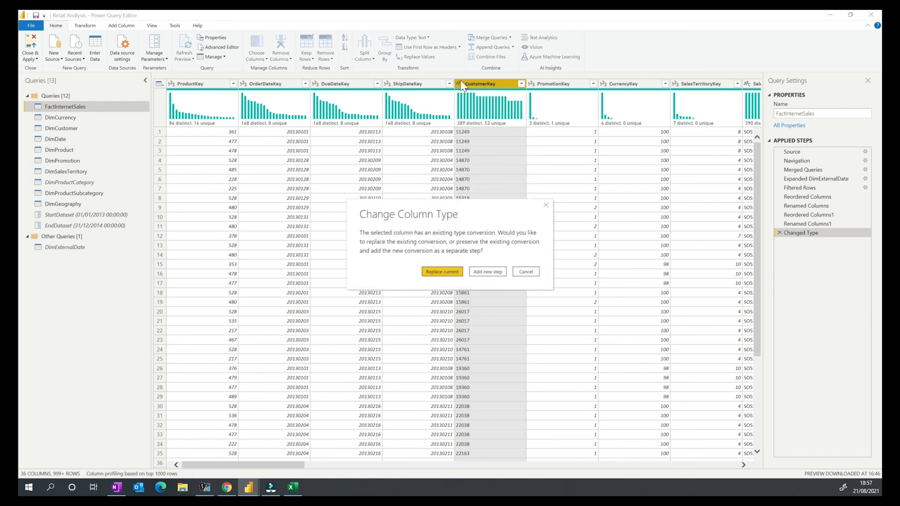
left_click(434, 271)
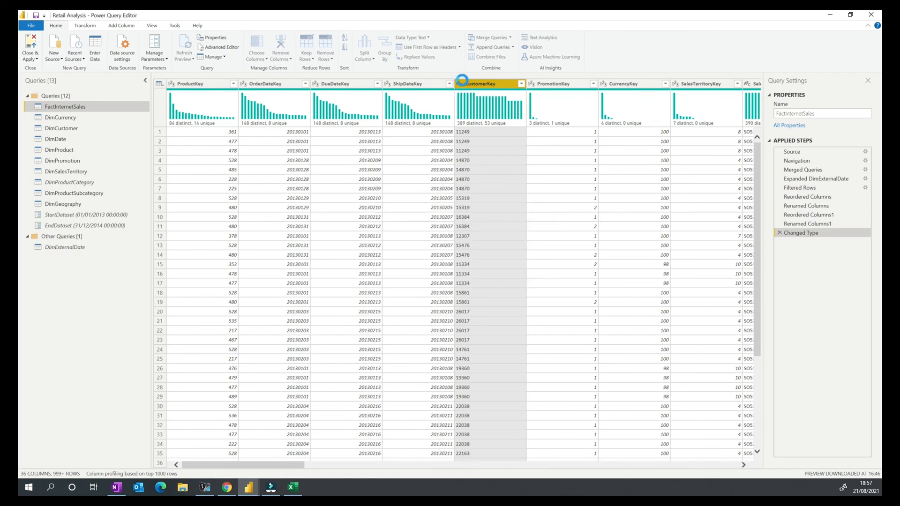